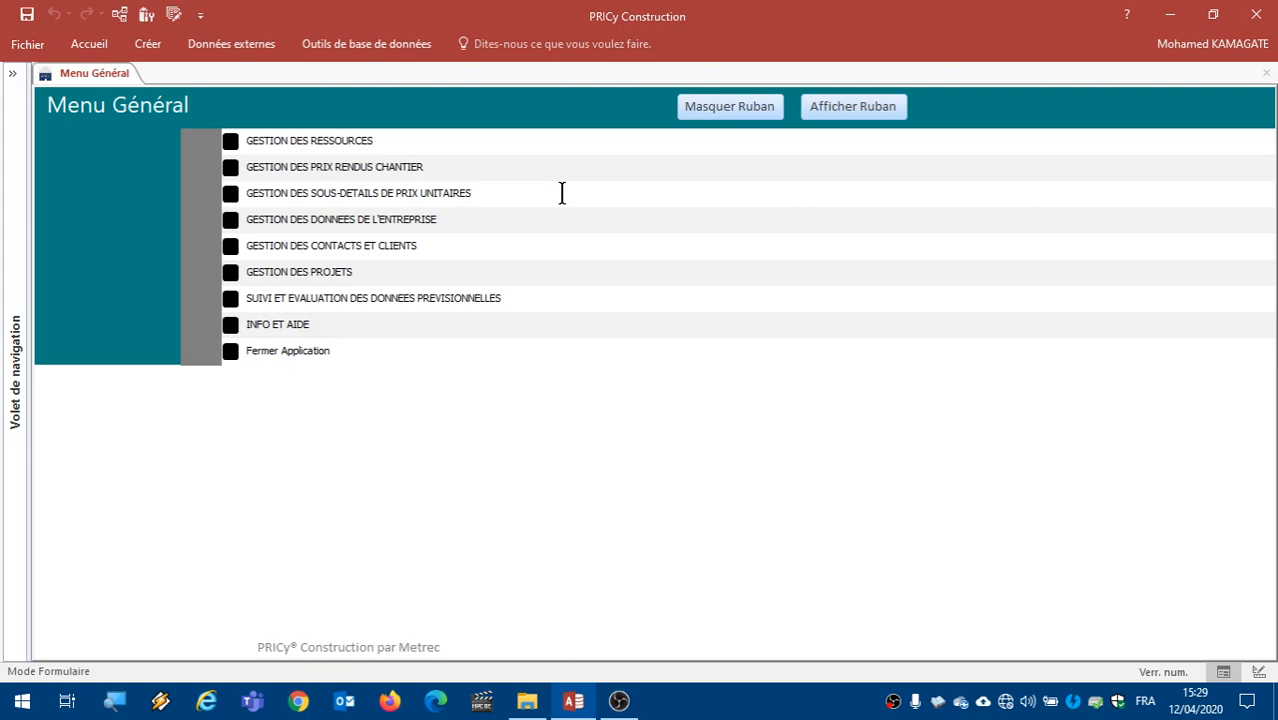
Step: Open the catalogue of unit price sub-details from the sub-detail management section and browse its Terrassements and Gros-œuvre operations
click(562, 193)
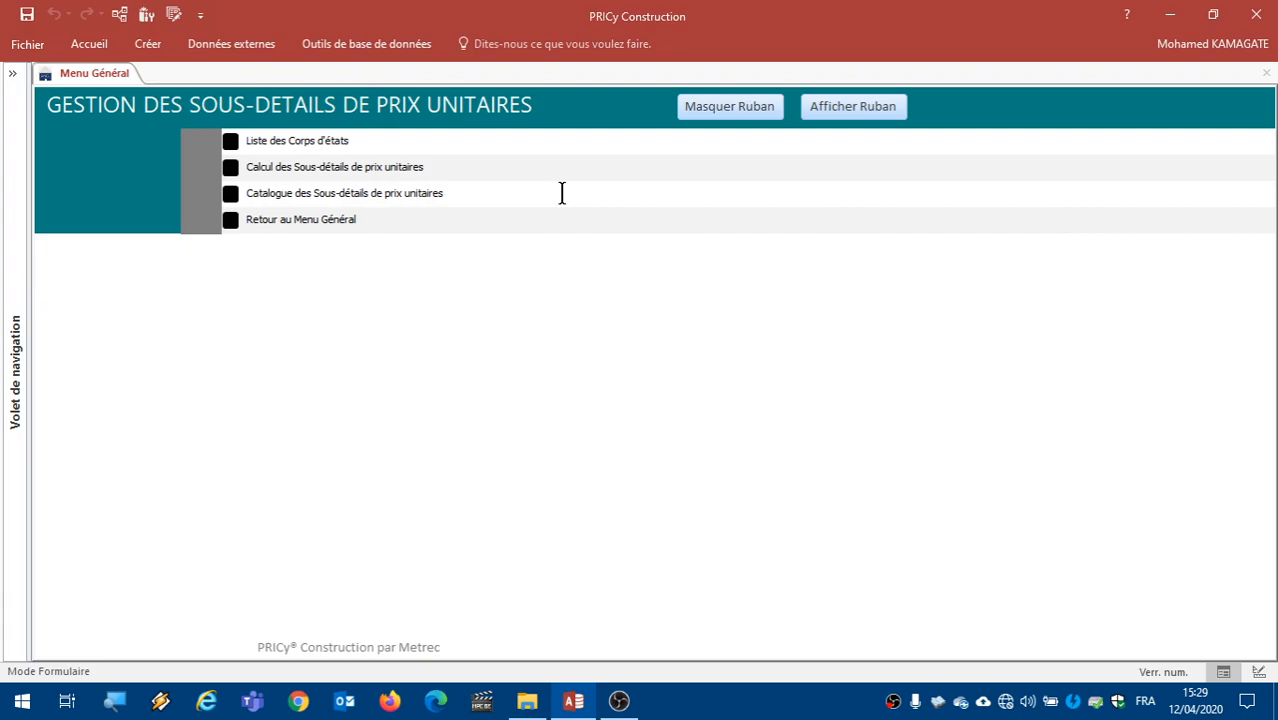
click(562, 193)
scroll(514, 268, down, 5)
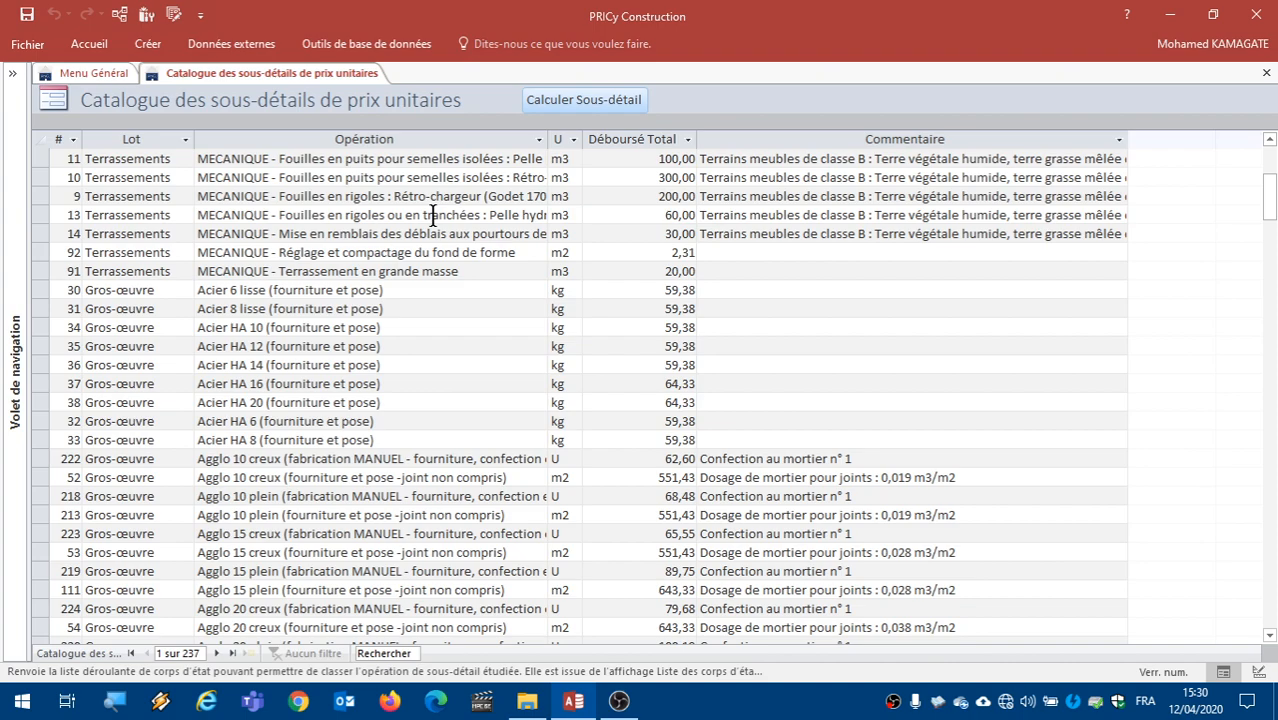
scroll(432, 215, down, 9)
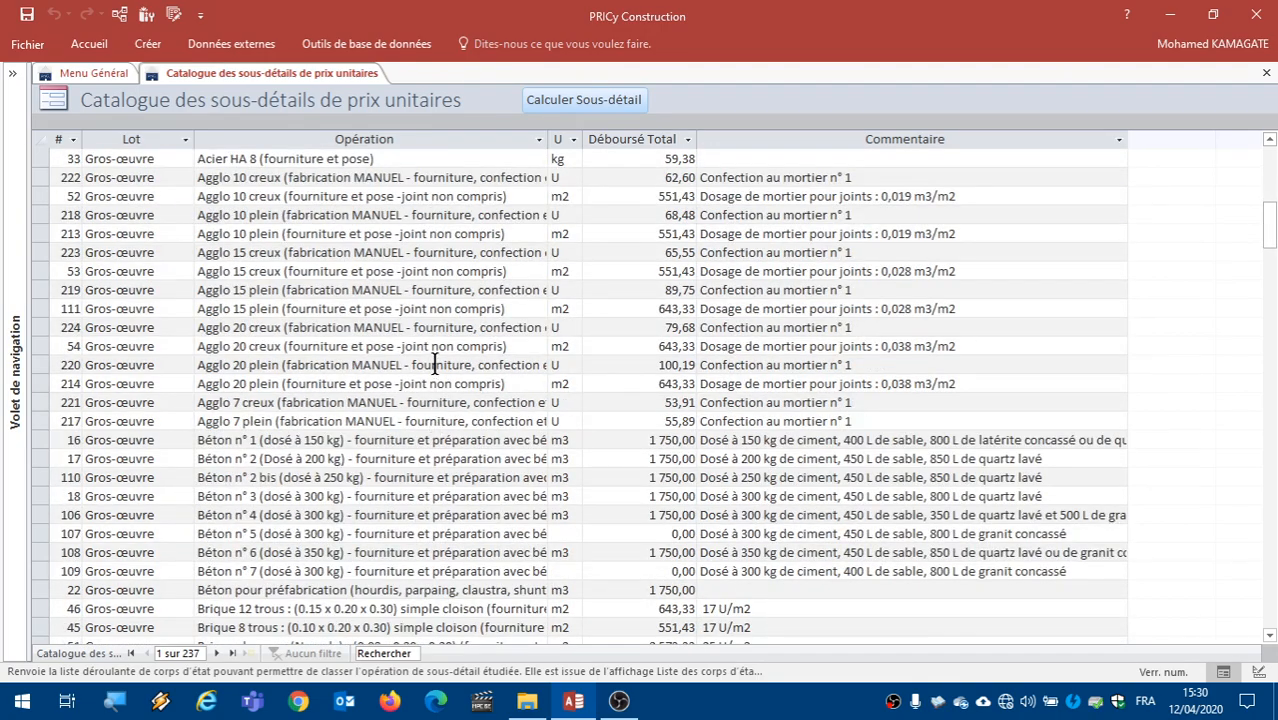
scroll(434, 346, down, 3)
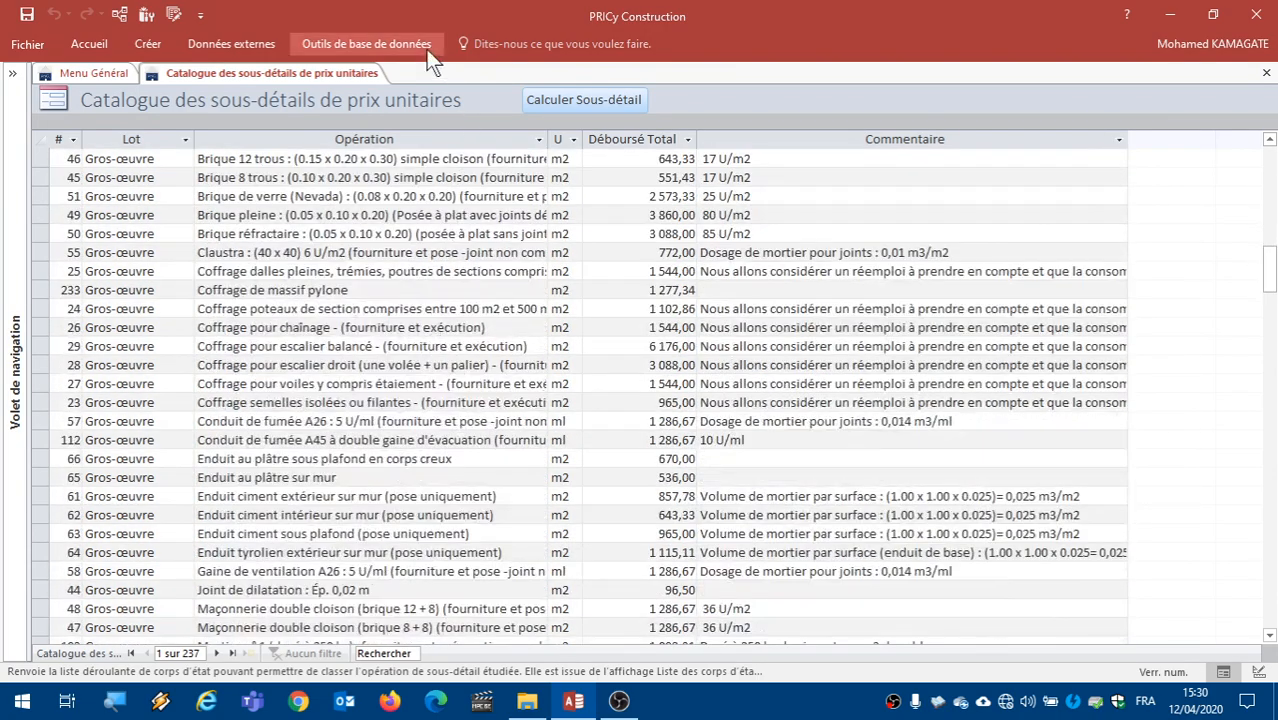
Step: Open the unit price sub-detail calculation list and browse its operations
click(80, 76)
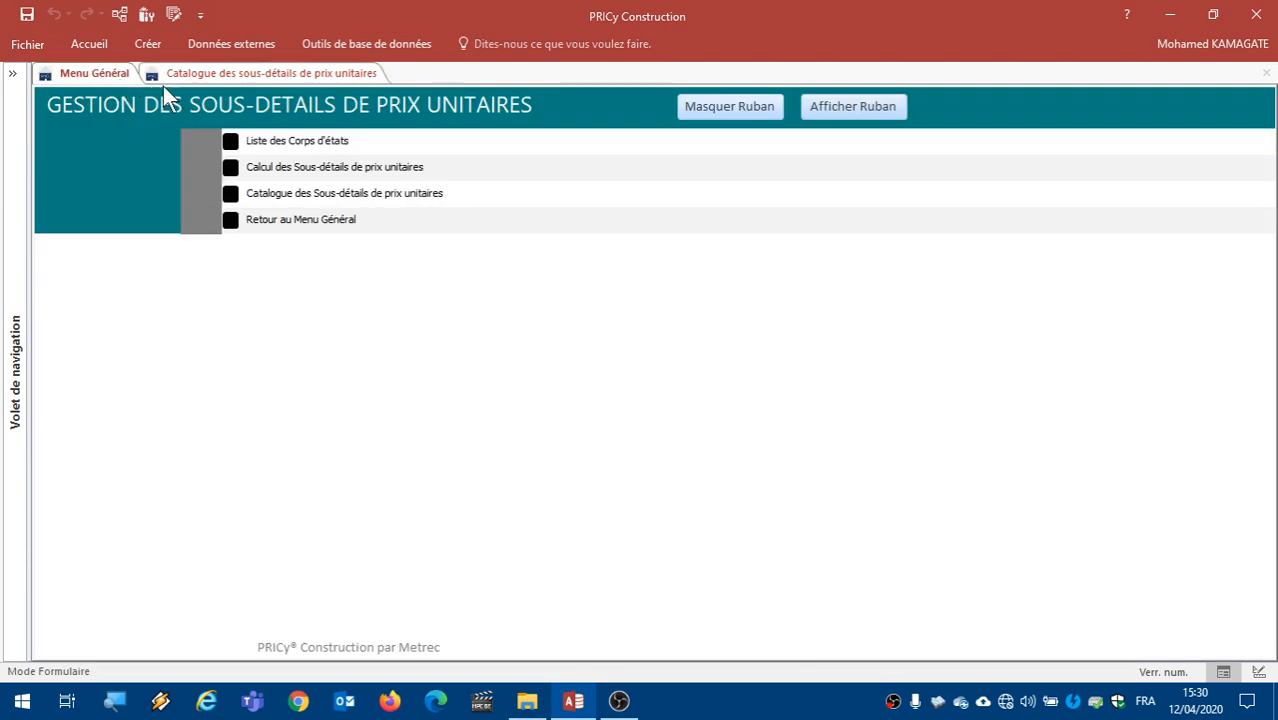
click(396, 167)
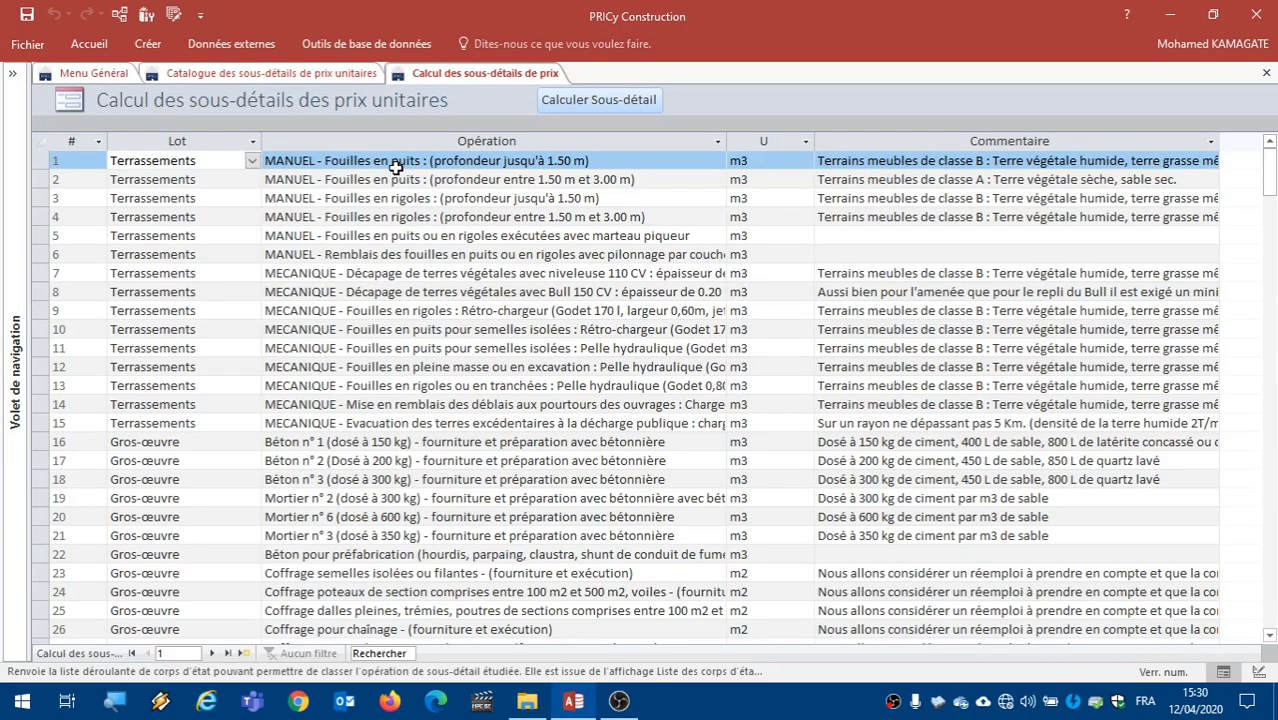
scroll(390, 190, down, 11)
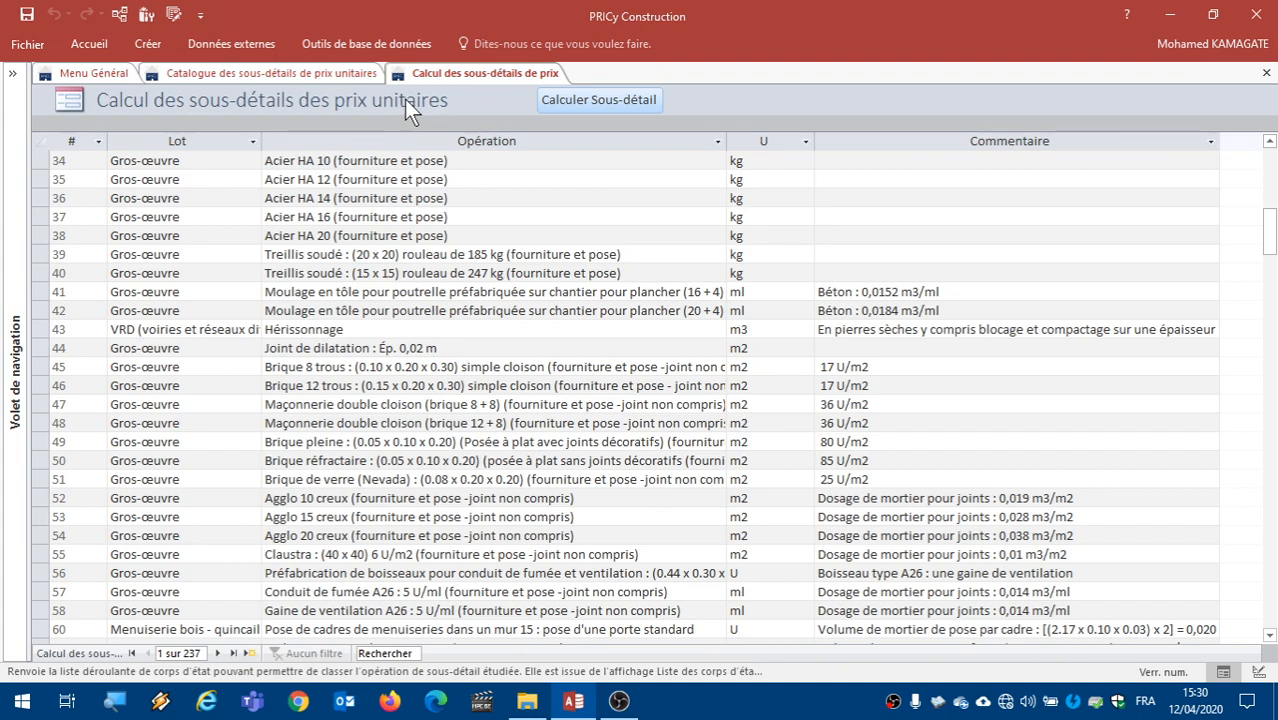
Step: Return to the sub-detail catalogue and examine the "Coffrage de massif pylone" operation's name and comment
click(316, 75)
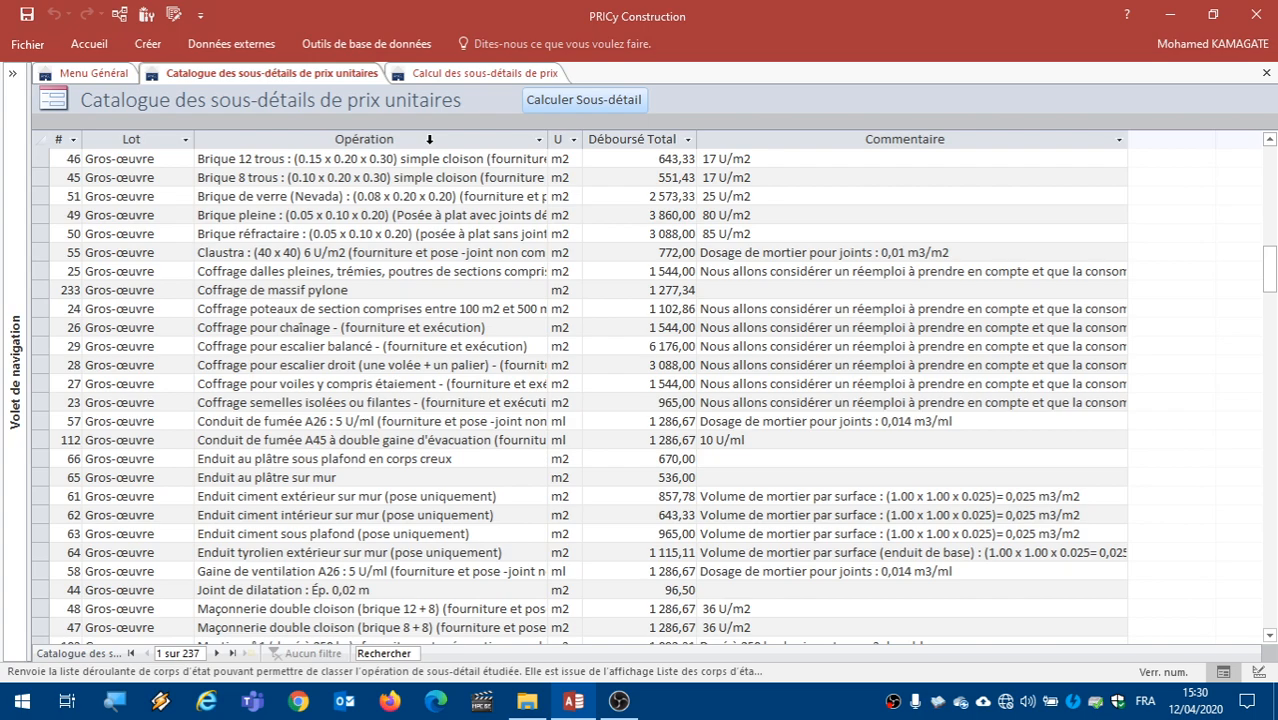
scroll(441, 195, down, 2)
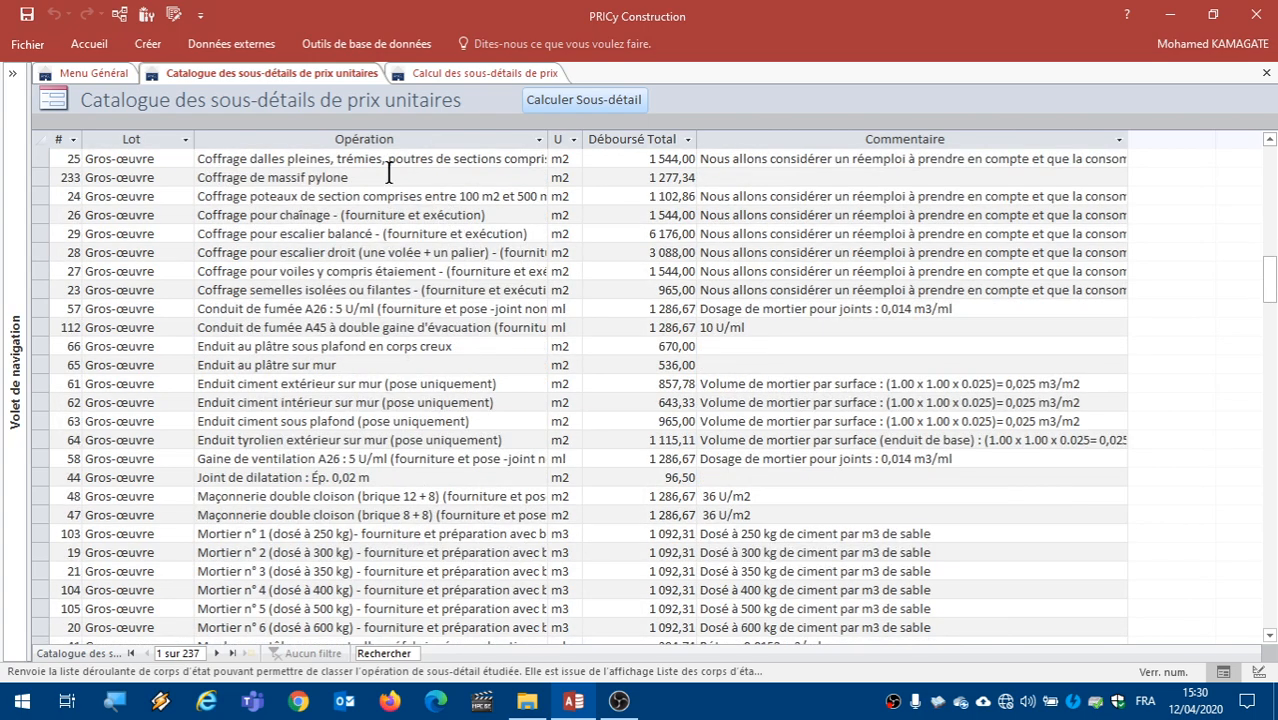
click(389, 175)
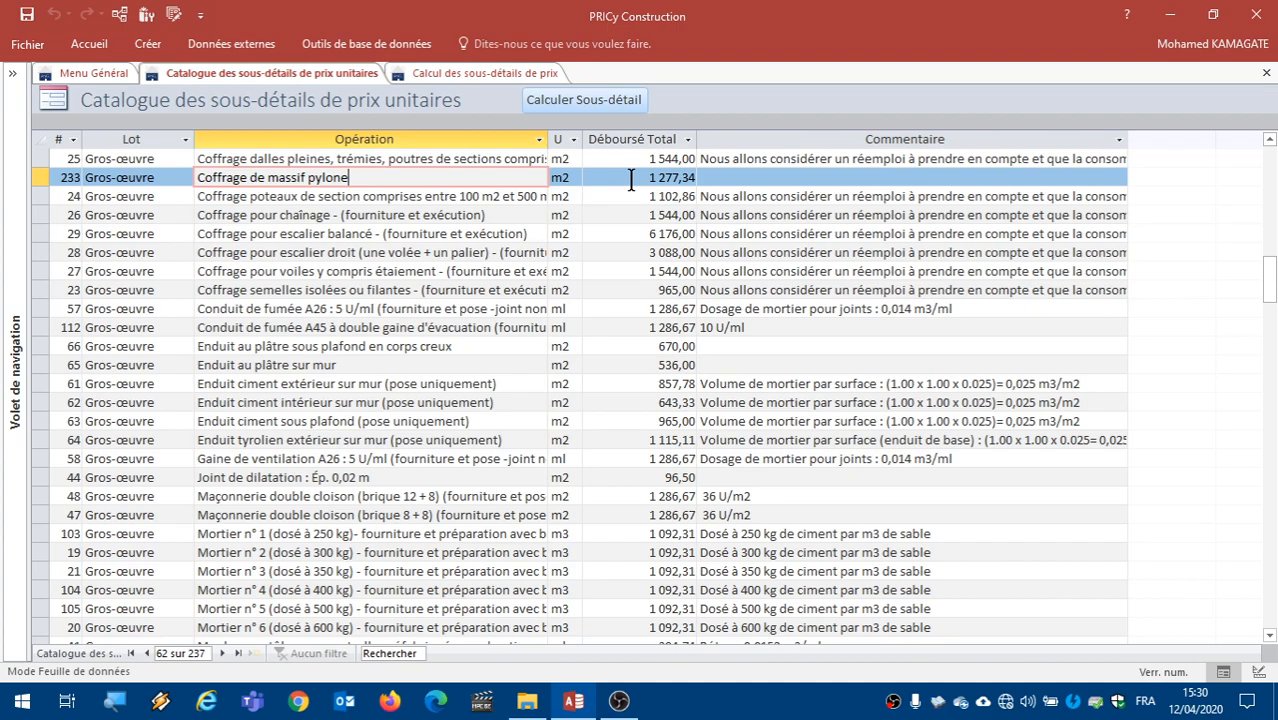
click(784, 177)
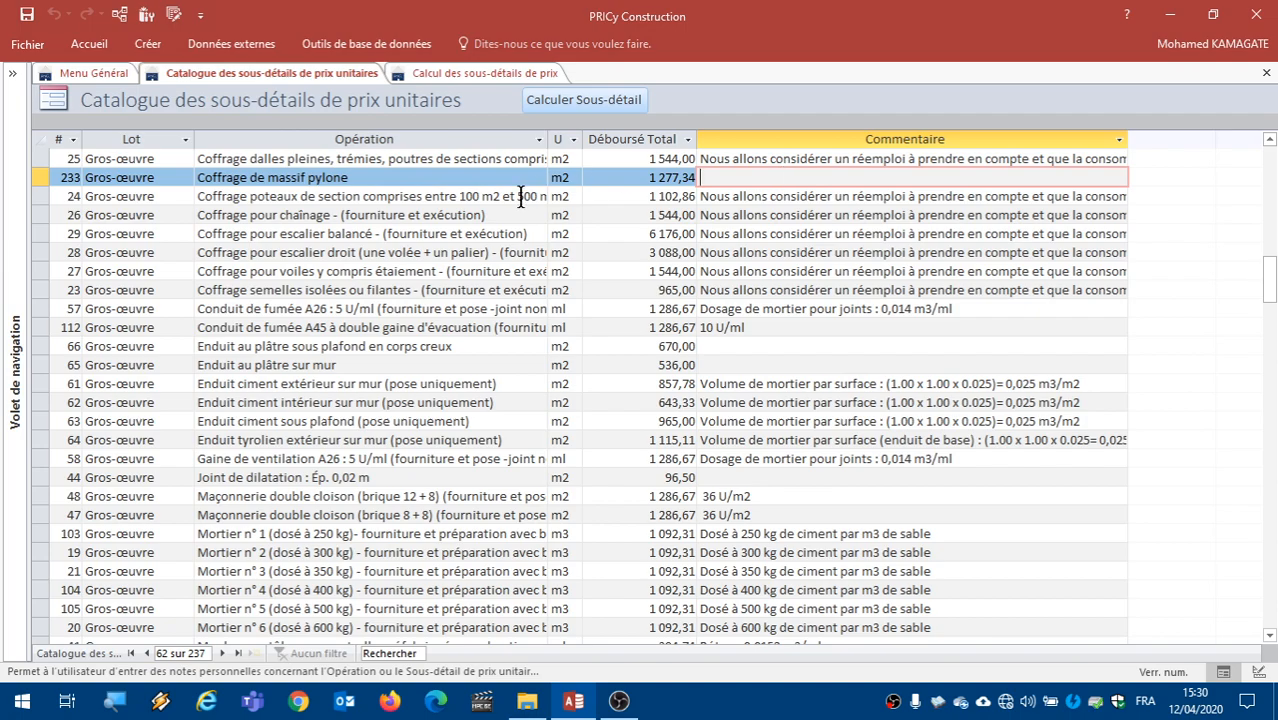
scroll(467, 237, down, 6)
Step: Open the price sub-detail of "Mortier n° 3 (dosé à 350 kg)", review its first task's supplies and equipment, and close it
click(469, 234)
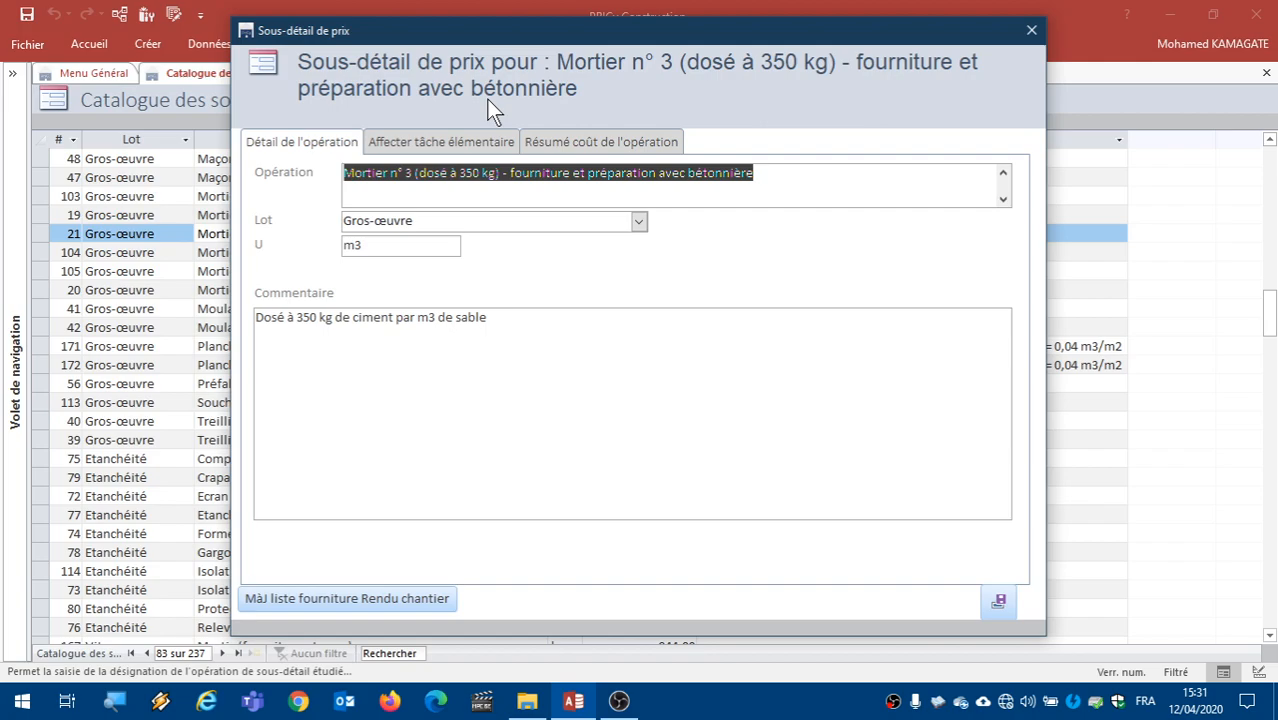
click(430, 145)
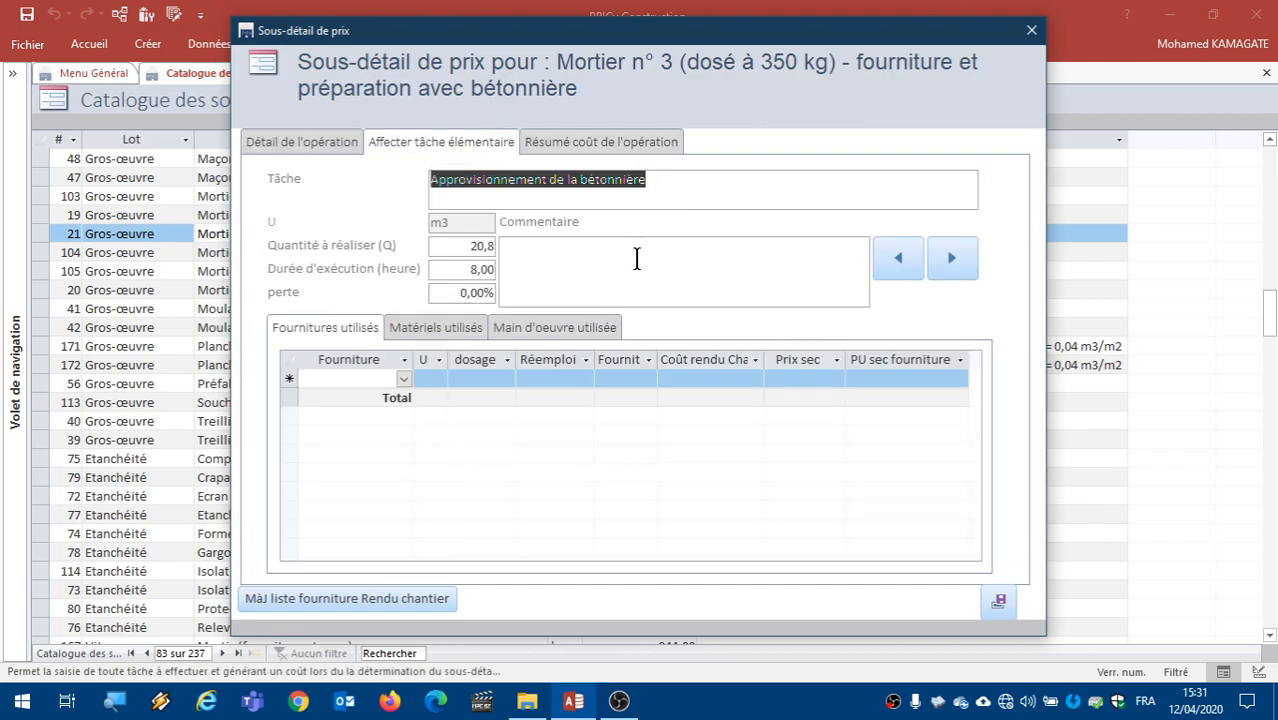
click(688, 180)
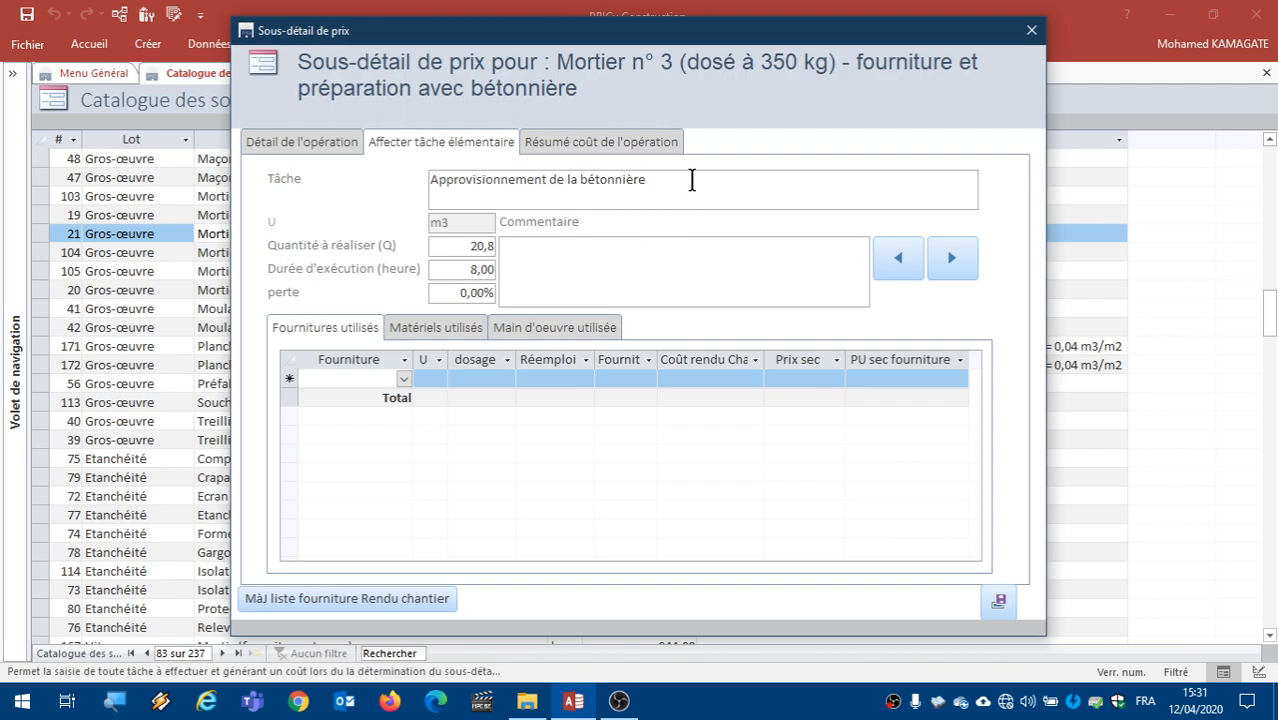
click(412, 330)
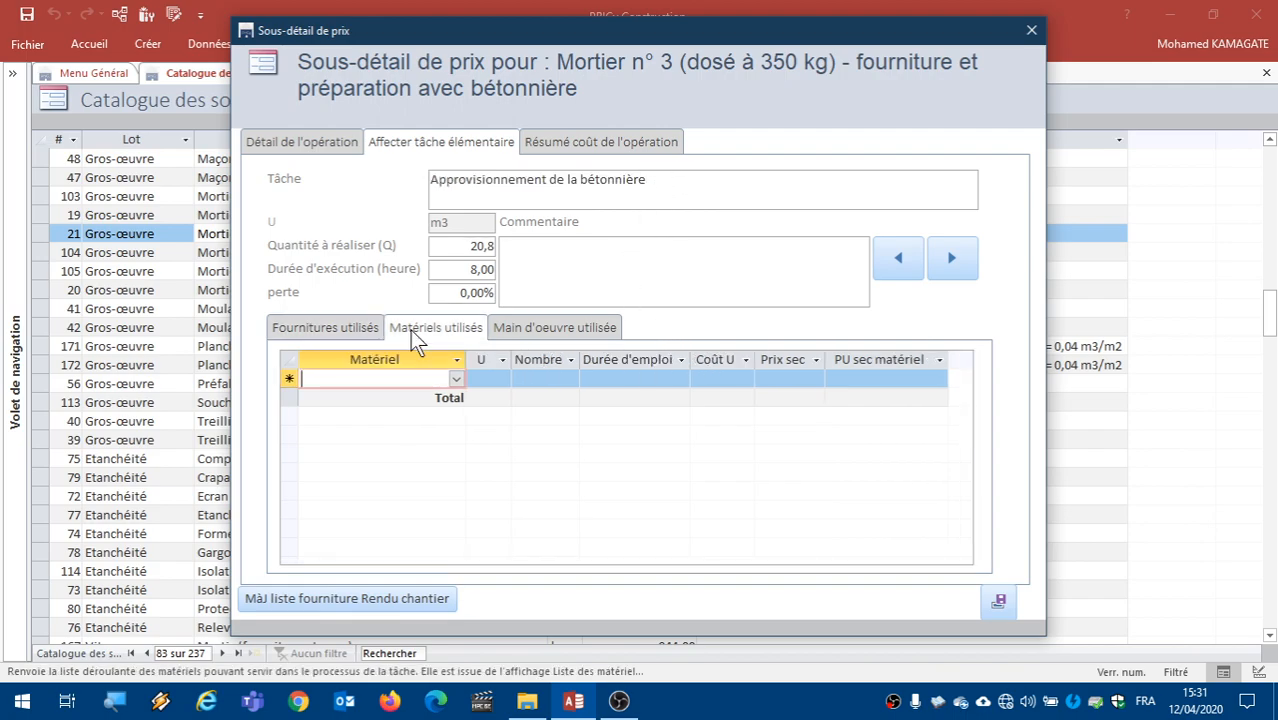
click(525, 334)
click(462, 332)
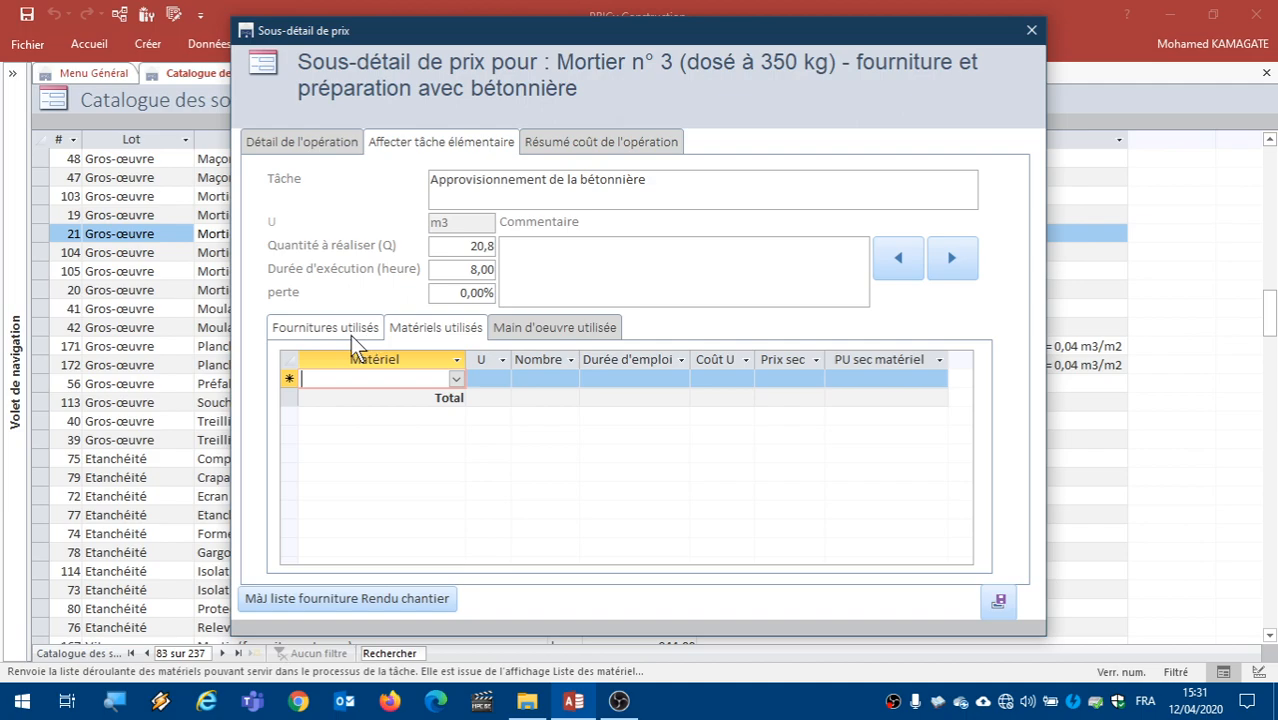
click(350, 334)
drag(356, 30, 455, 185)
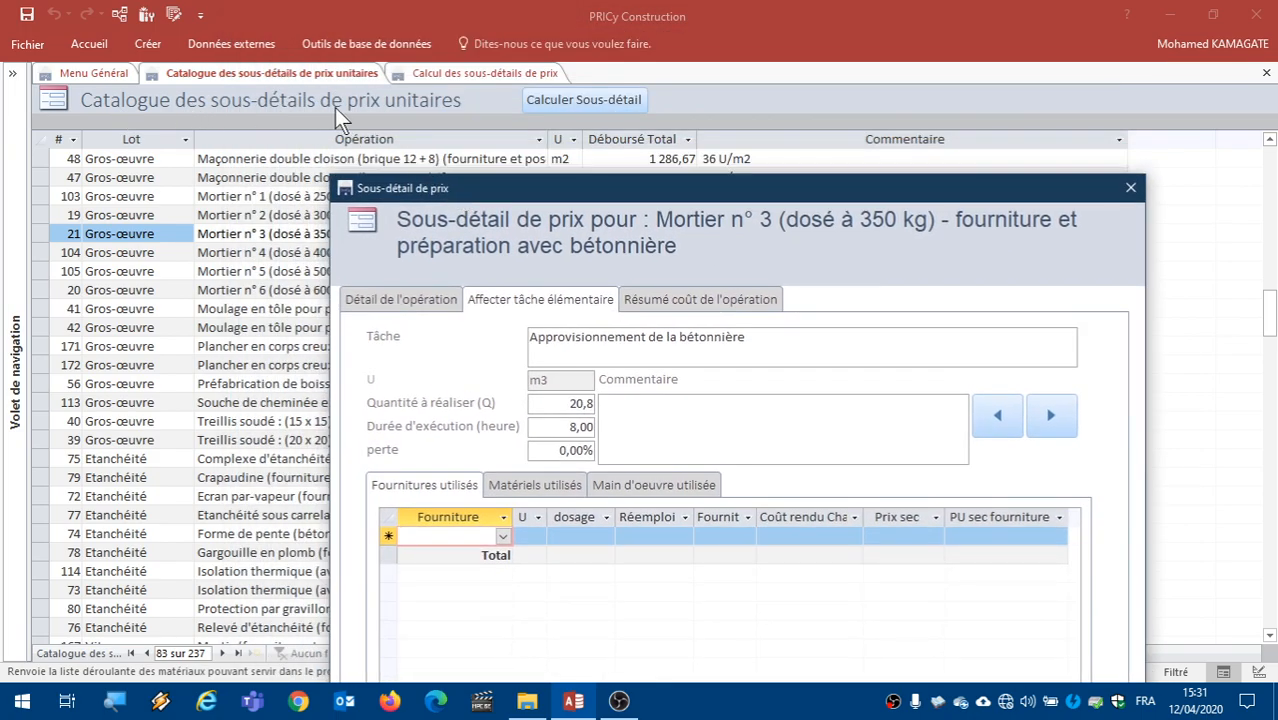
drag(627, 187, 457, 36)
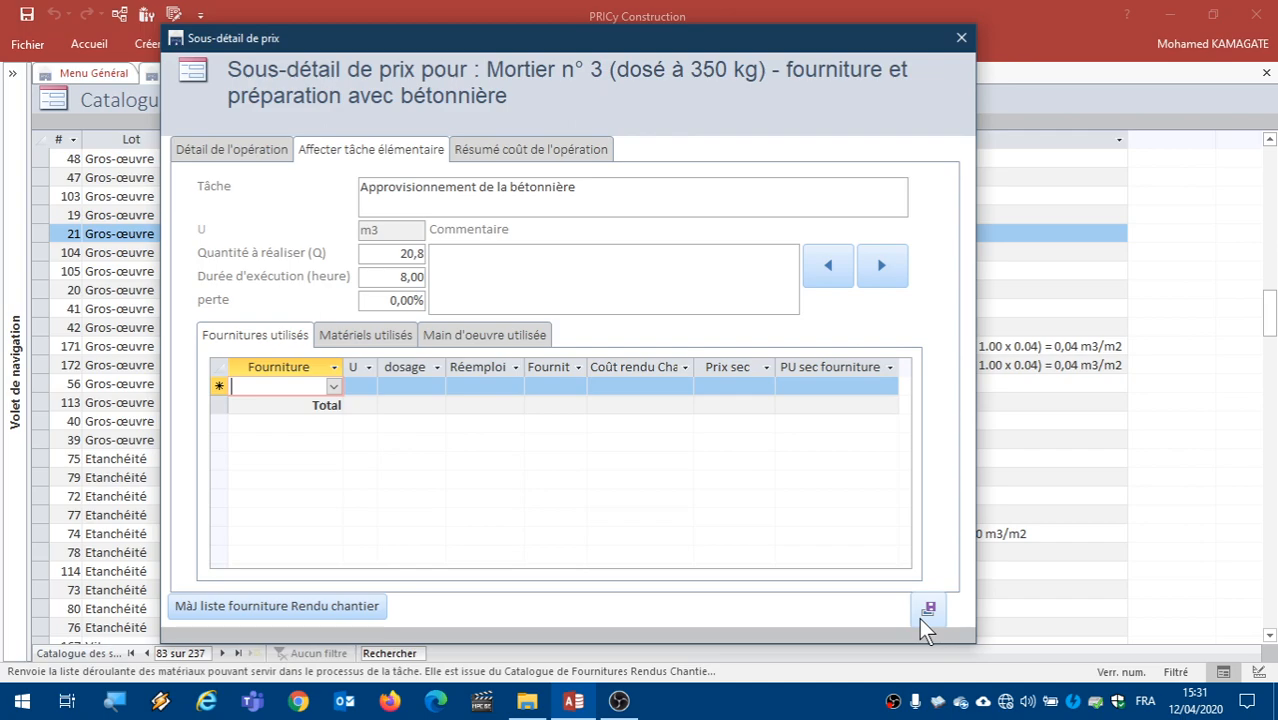
click(961, 39)
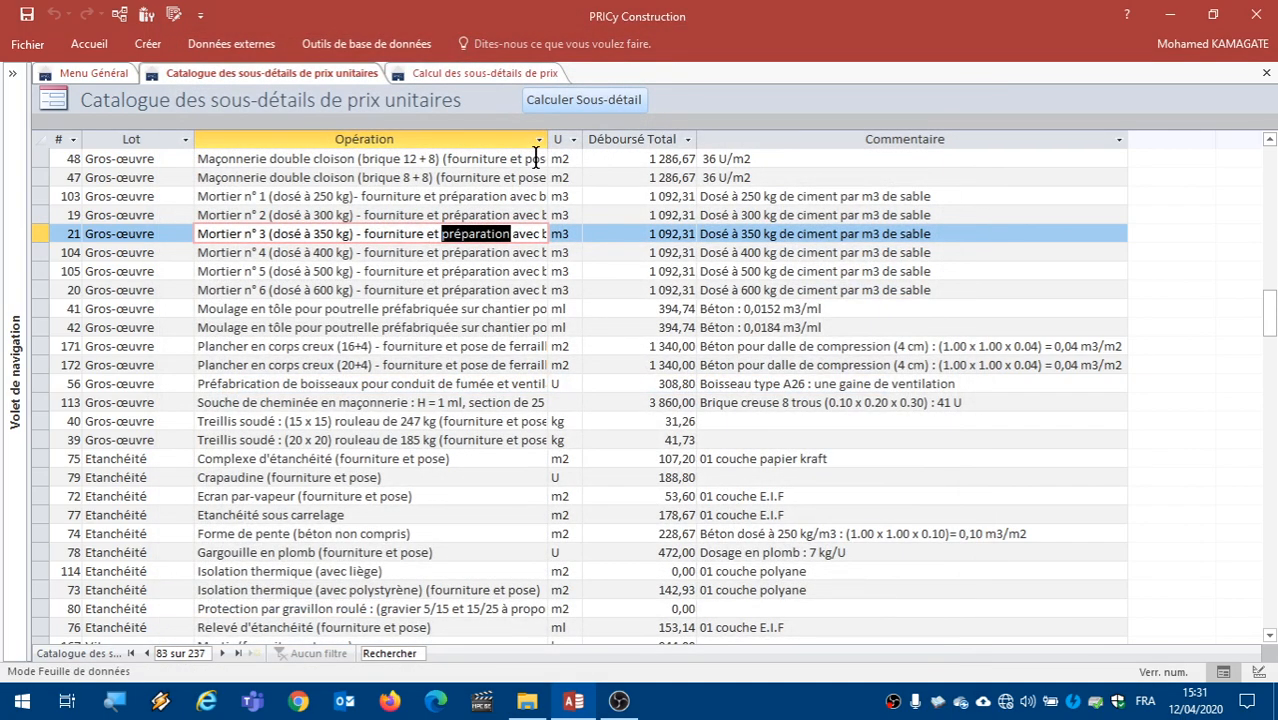
Step: Refresh all records of the sub-detail catalogue and switch to the sub-detail calculation list
click(80, 43)
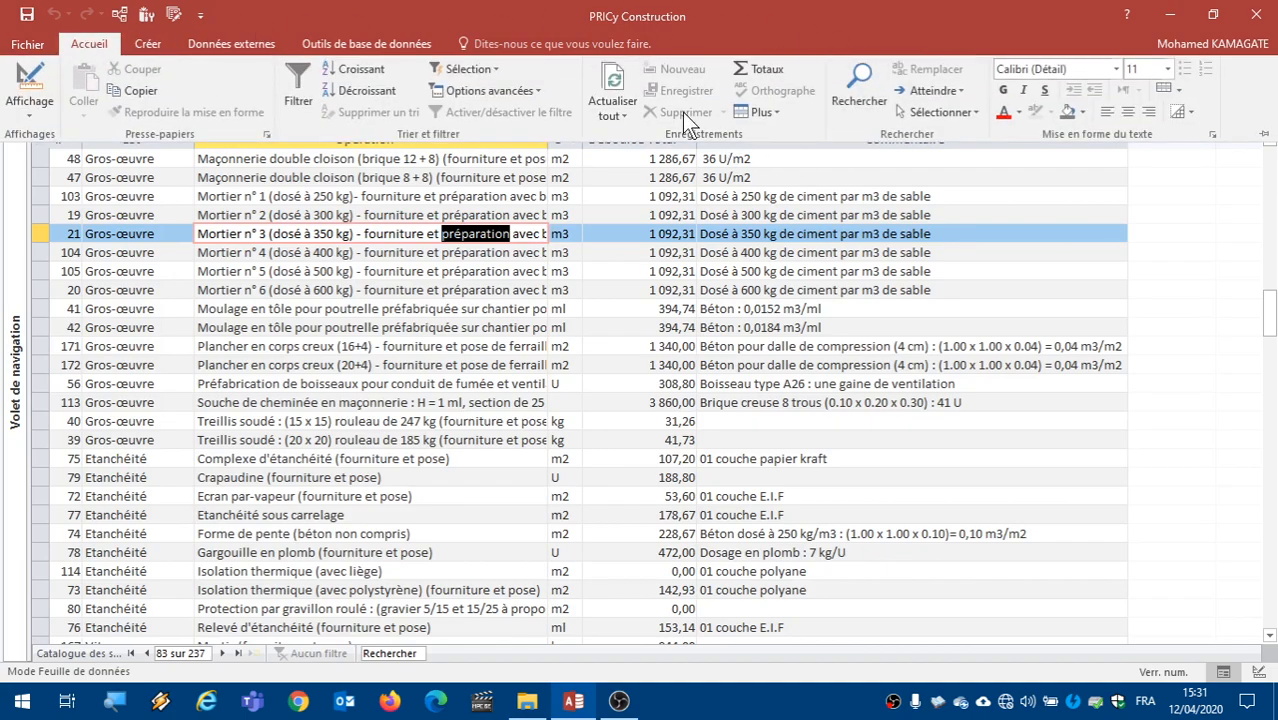
click(615, 75)
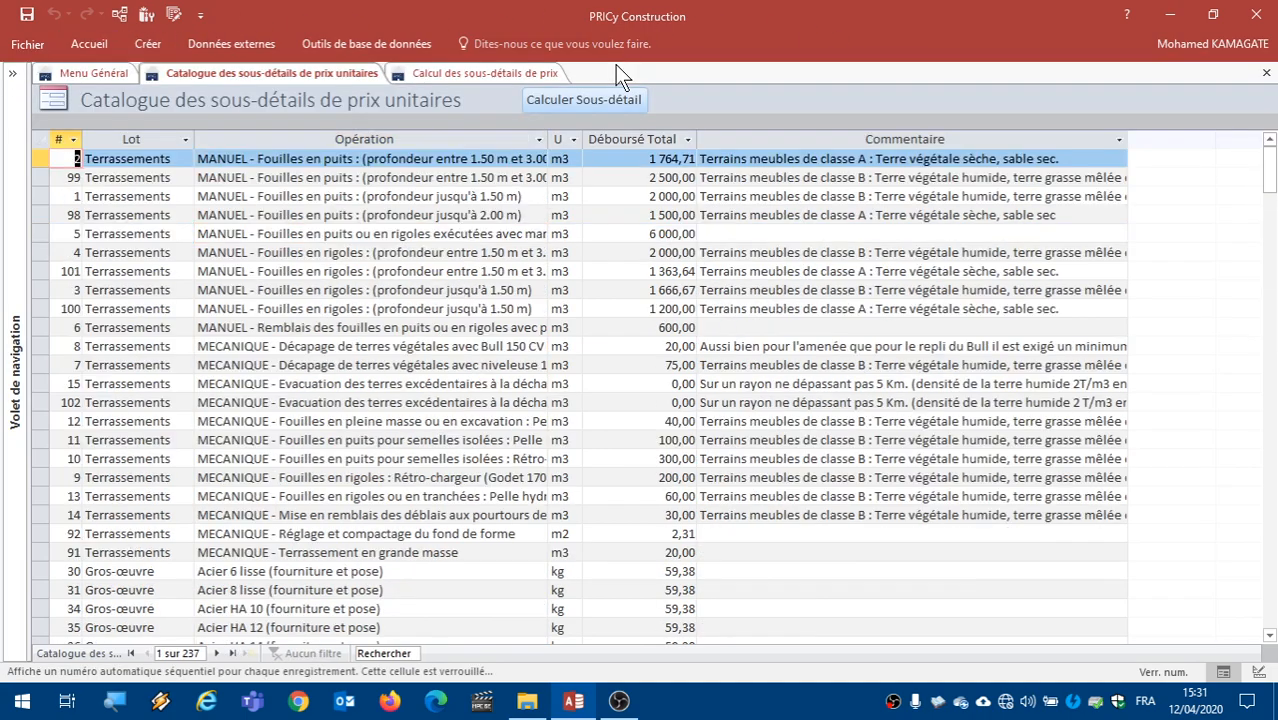
click(468, 77)
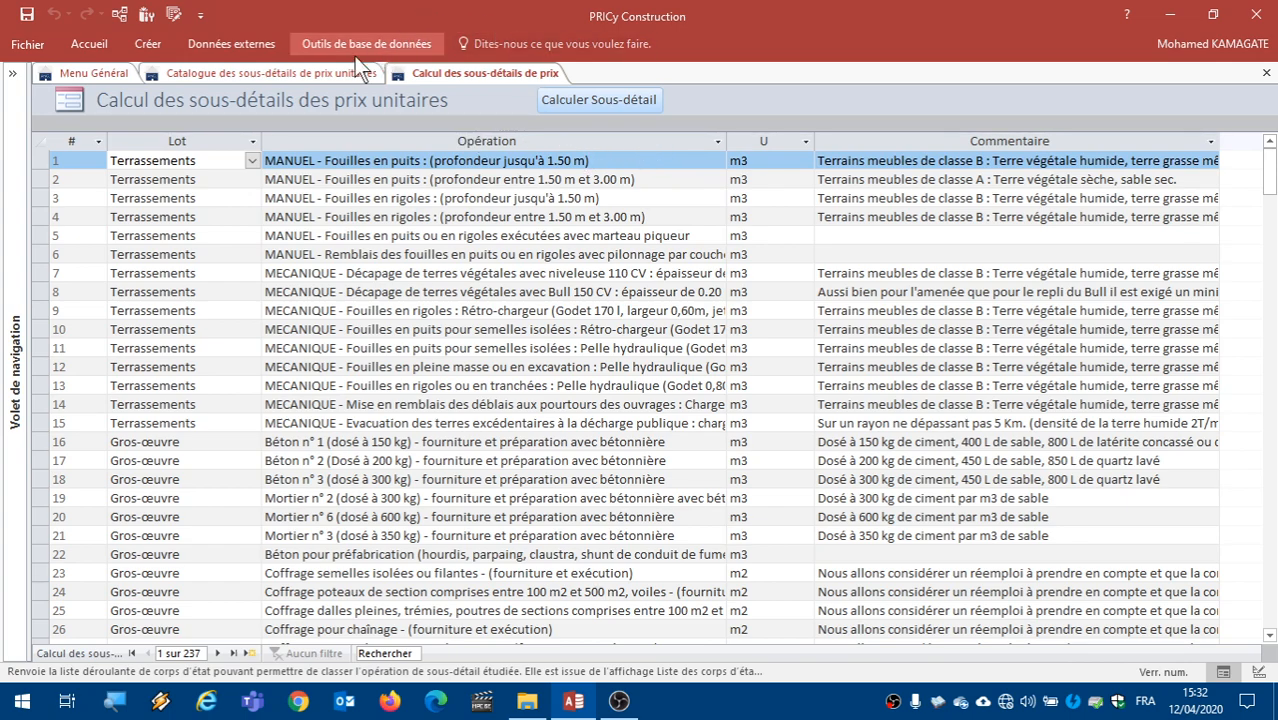
Step: From the catalogue, open the sub-detail of manual pit excavation up to 1.50 m deep and shorten its operation name to "MANUEL - Fouilles en puits"
click(279, 77)
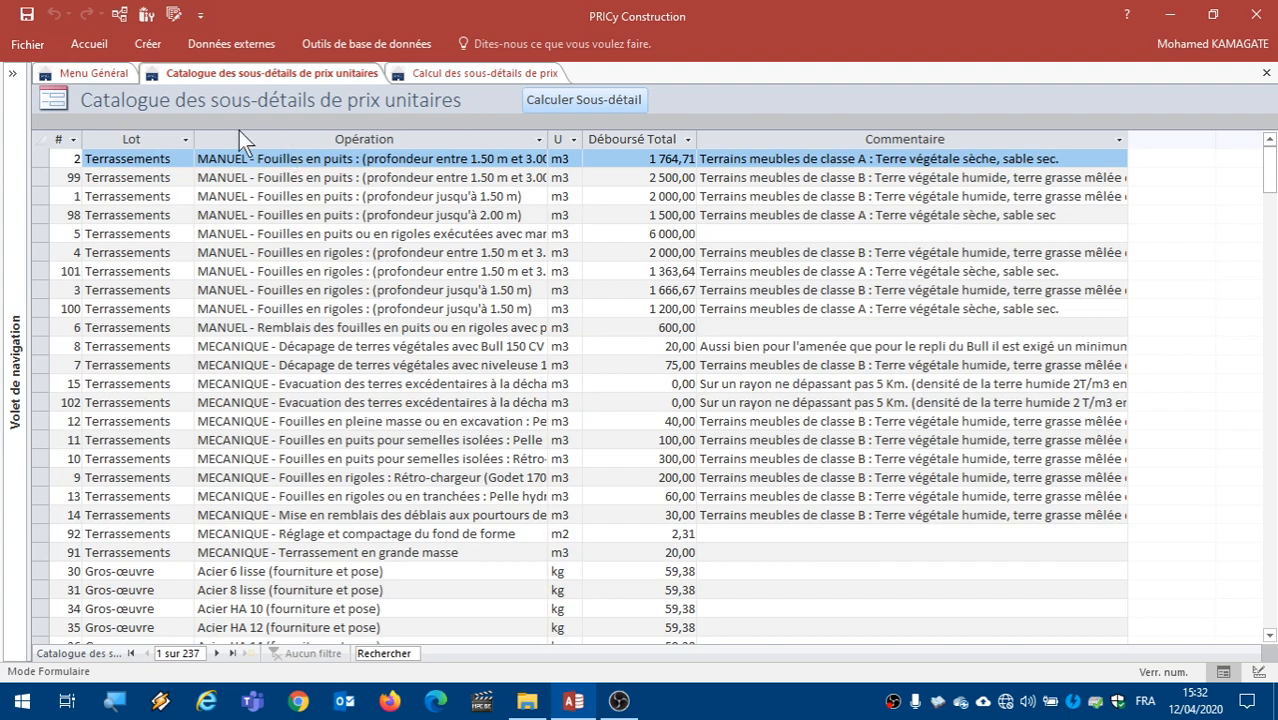
click(343, 195)
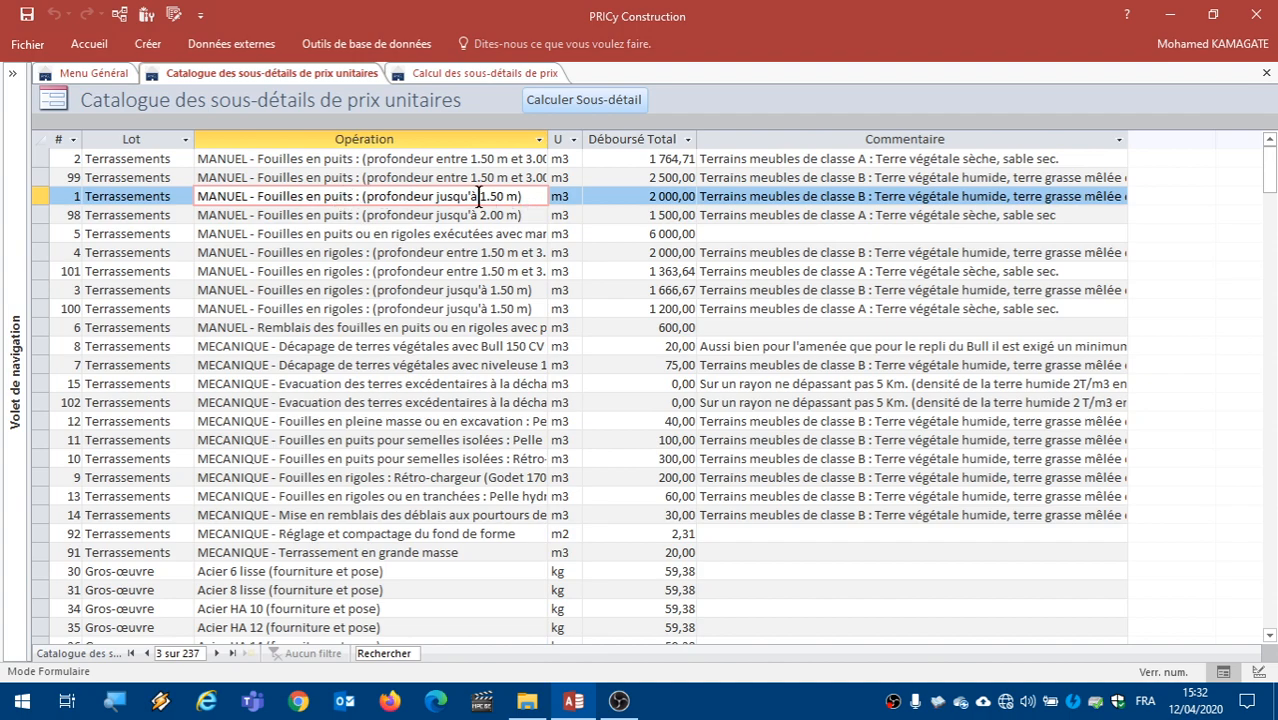
double_click(350, 193)
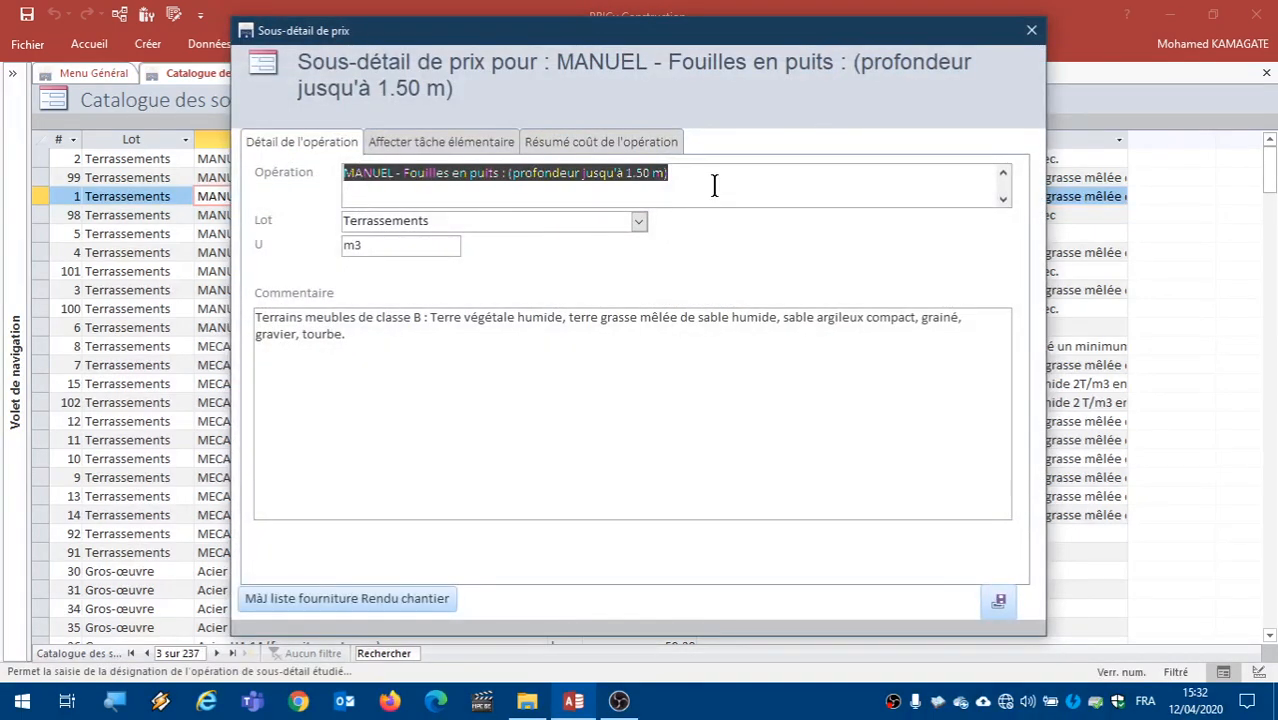
click(716, 174)
drag(716, 172, 500, 182)
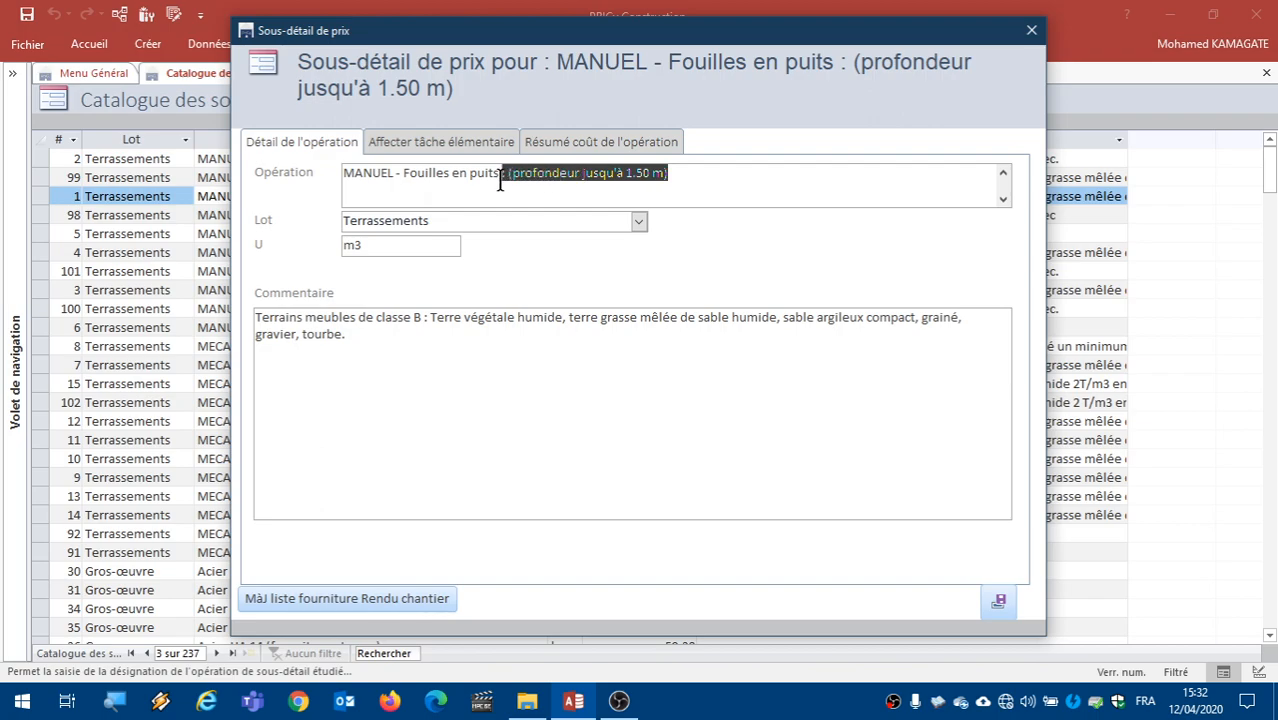
key(BackSpace)
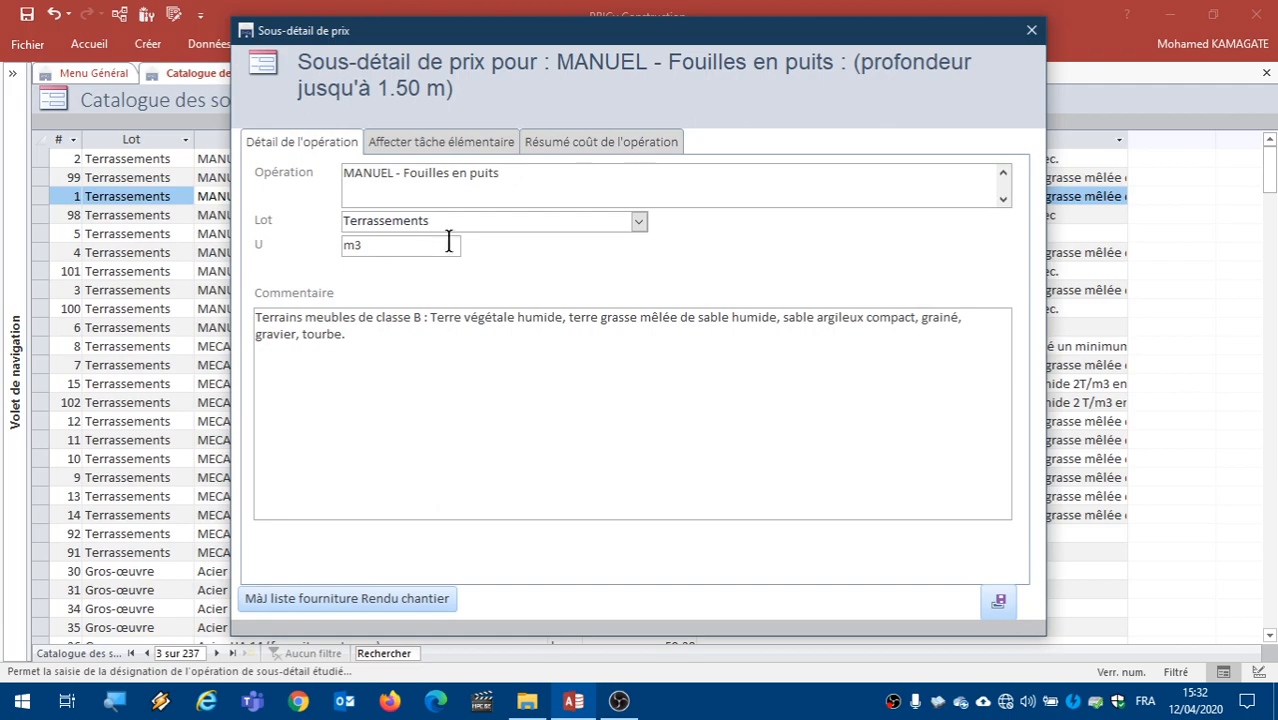
Step: Set the unit of the pit excavation operation to "litre"
click(400, 250)
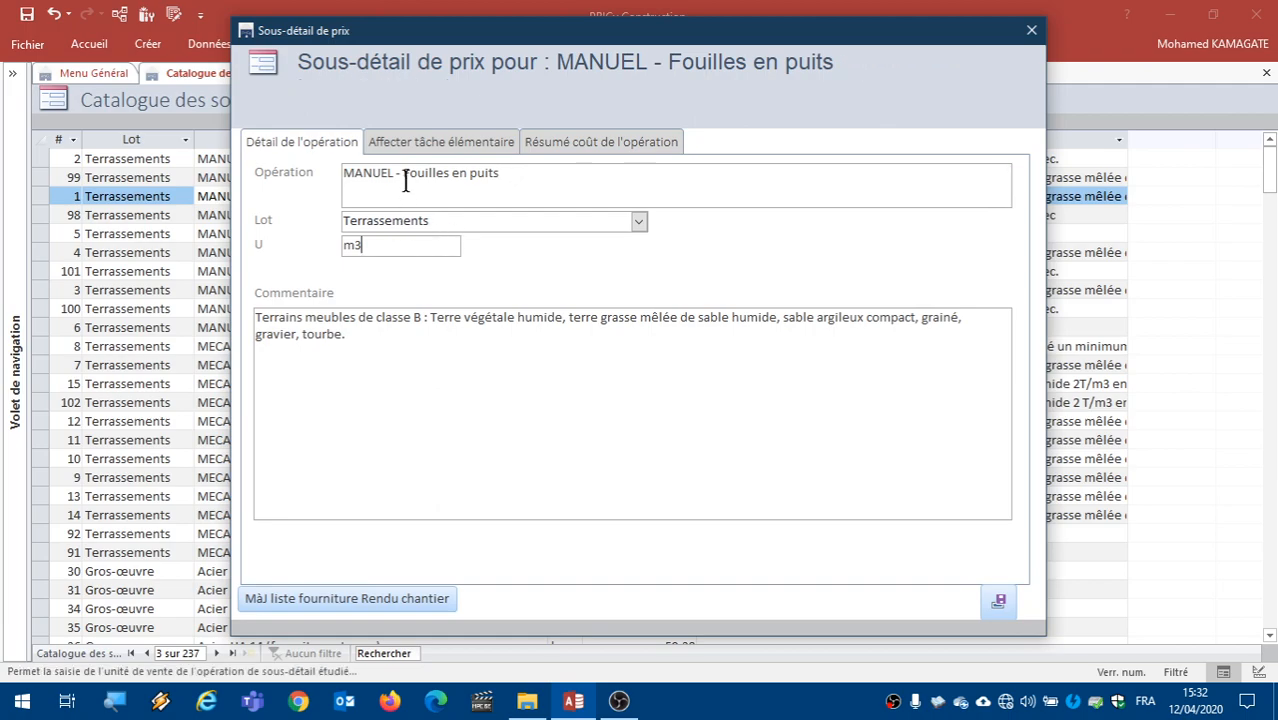
drag(401, 251, 291, 231)
key(BackSpace)
text(litre)
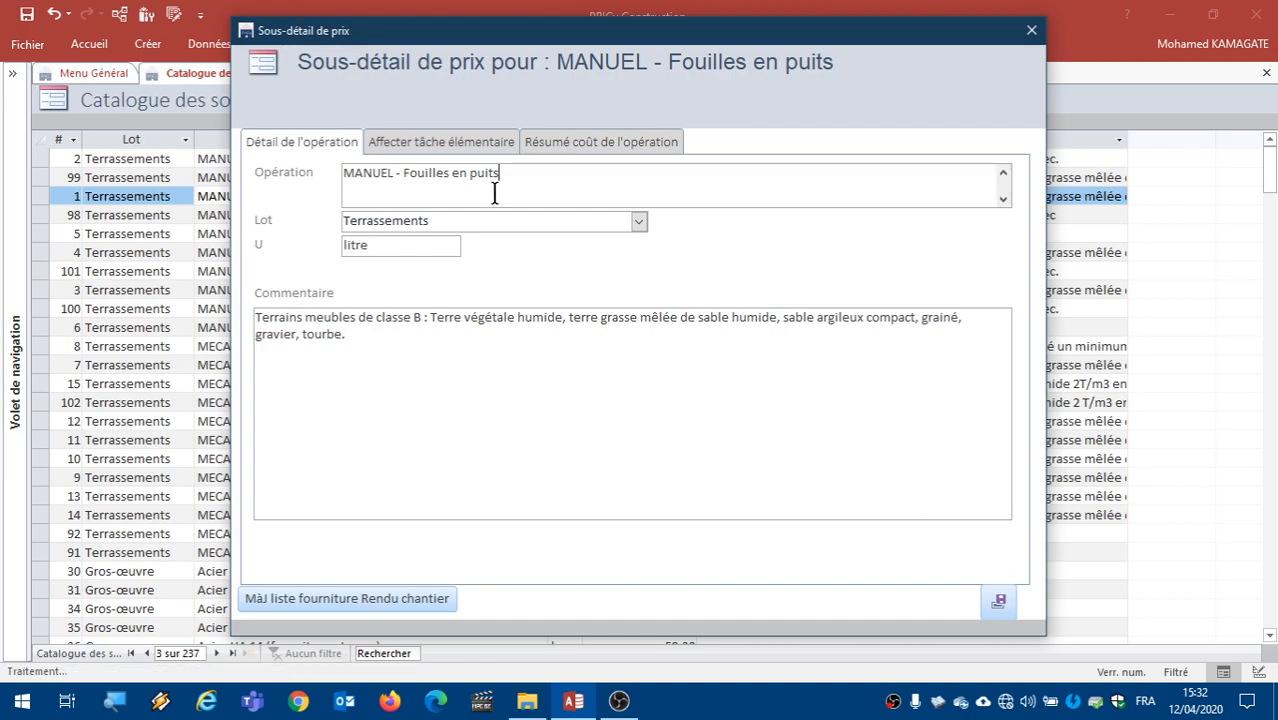
Step: Review the pit excavation's elementary task, its cost summary and the labour assigned to the task
click(430, 141)
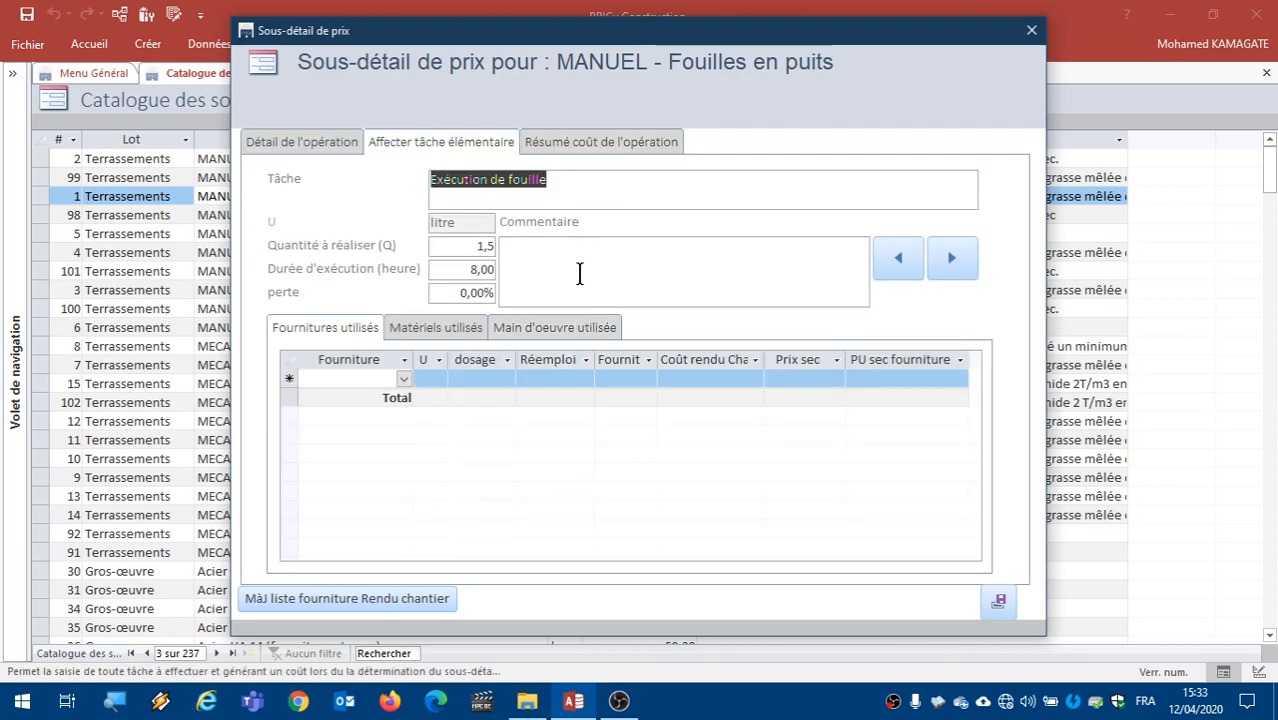
click(343, 148)
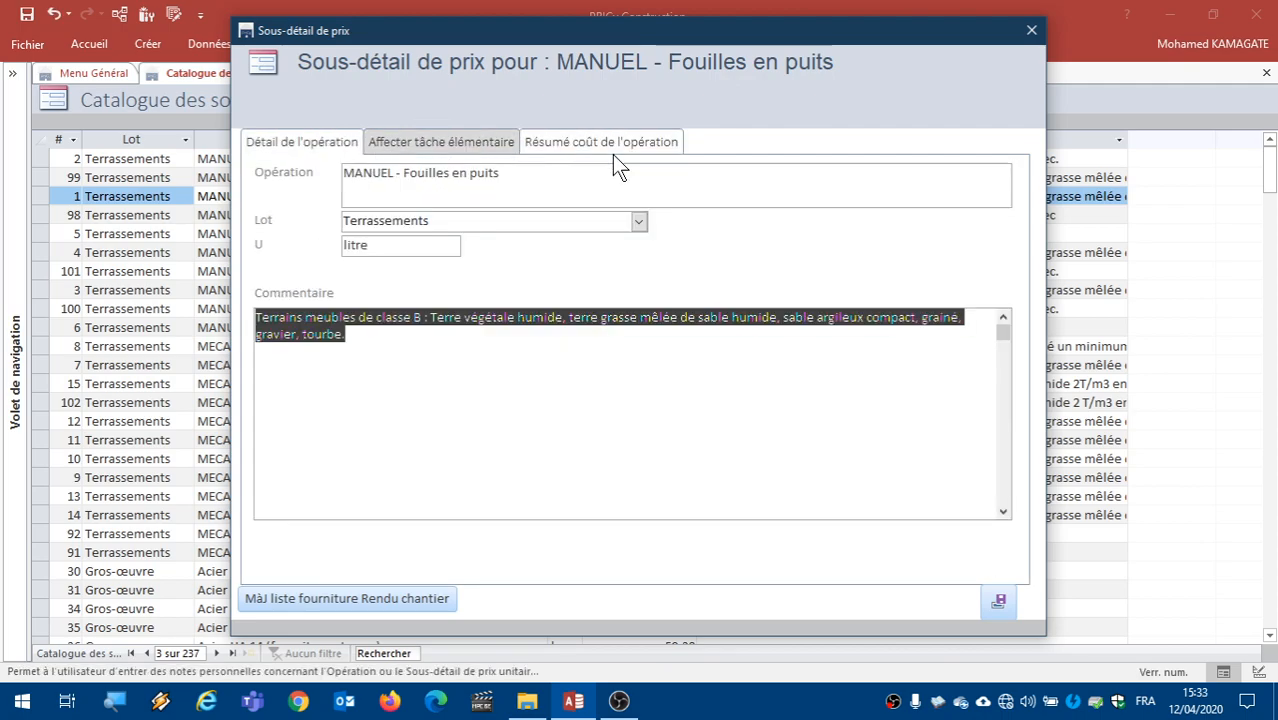
click(465, 142)
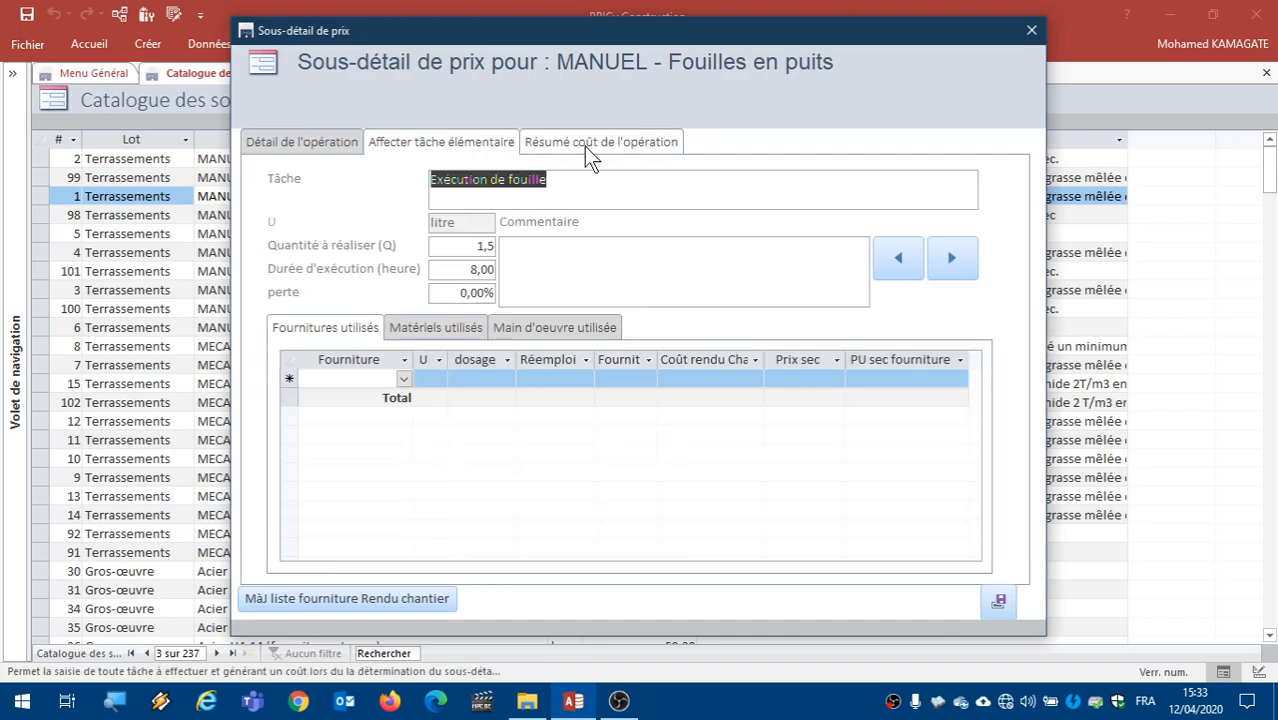
click(644, 151)
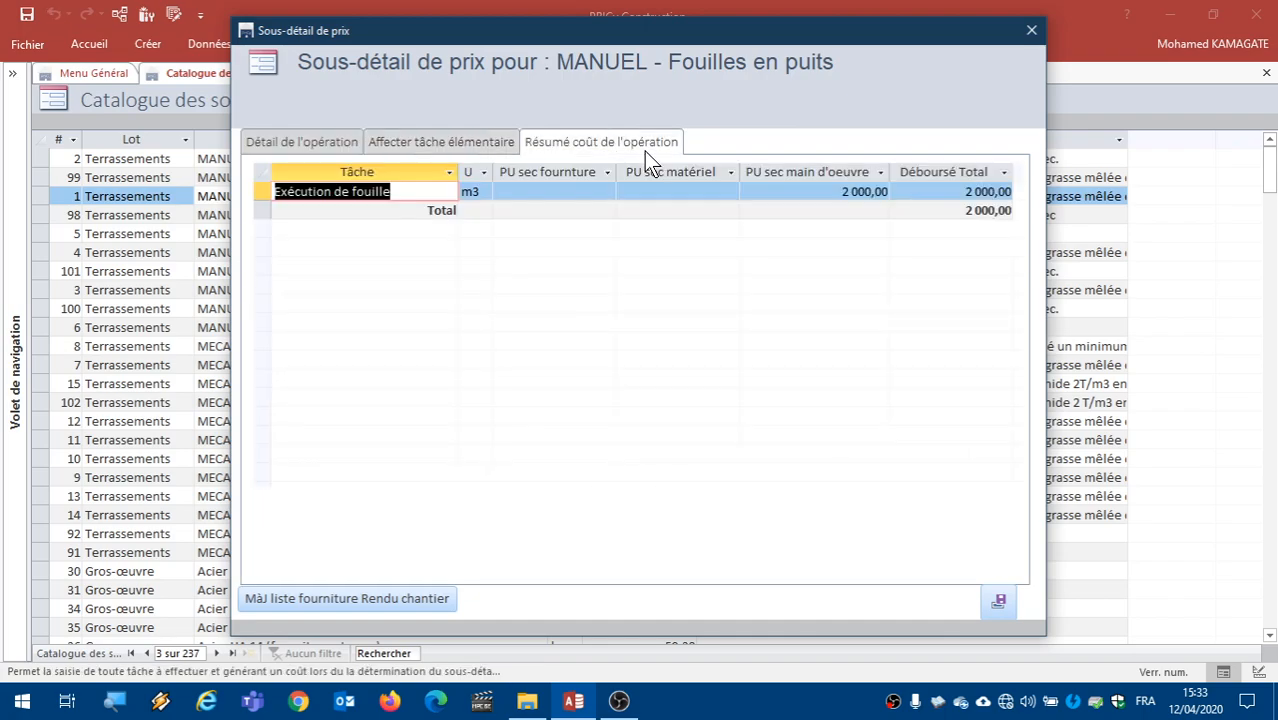
click(415, 146)
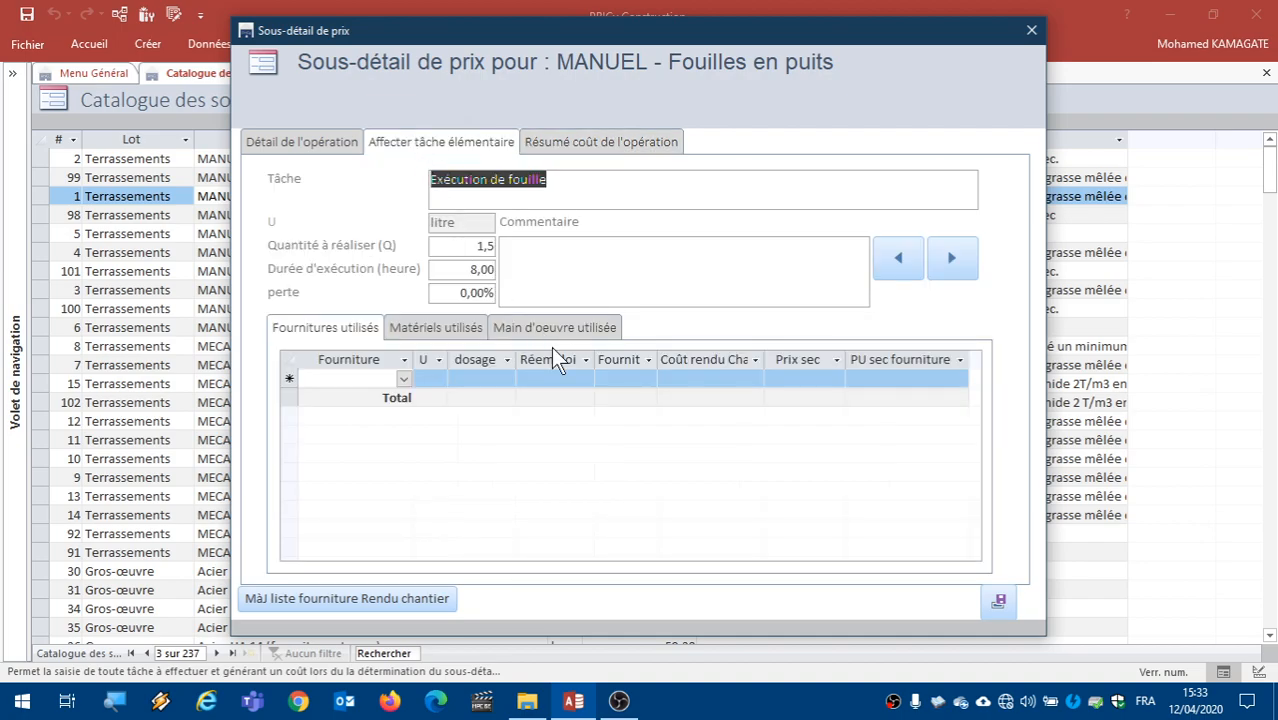
click(550, 330)
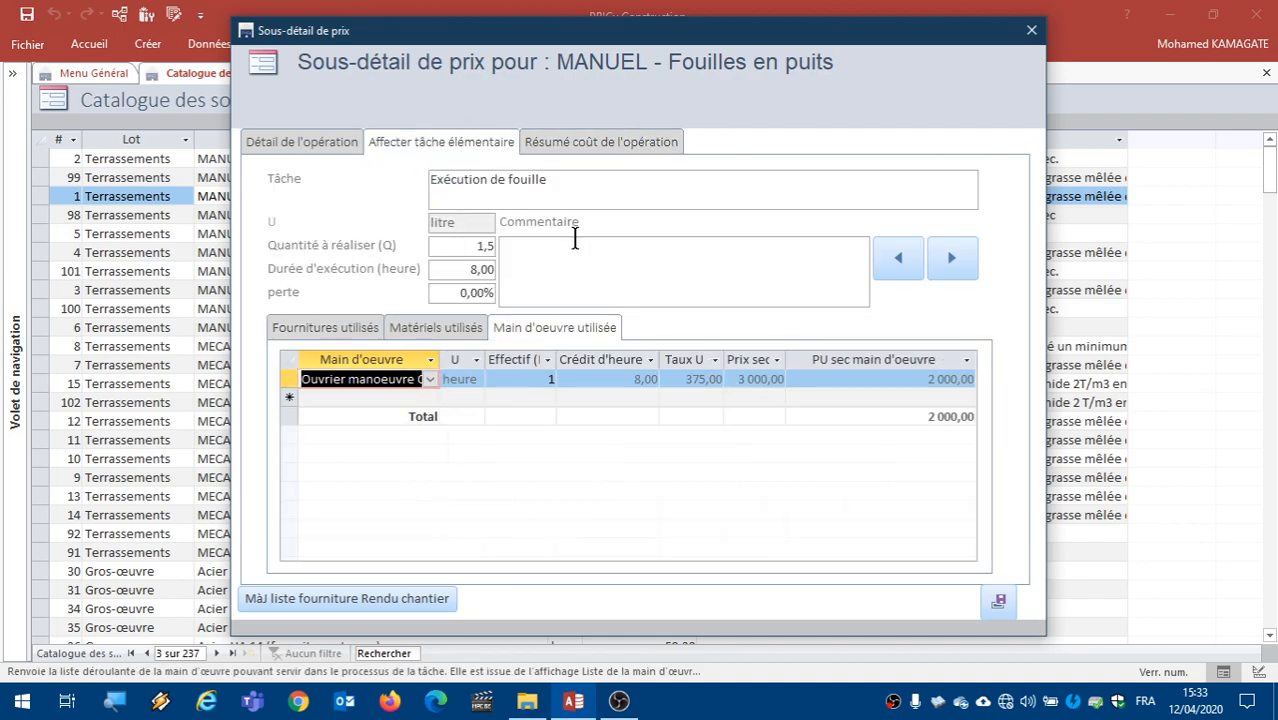
Step: Add the Gros-œuvre "Chef d'equipe CE" to the labour used for the task "Exécution de fouille"
click(611, 140)
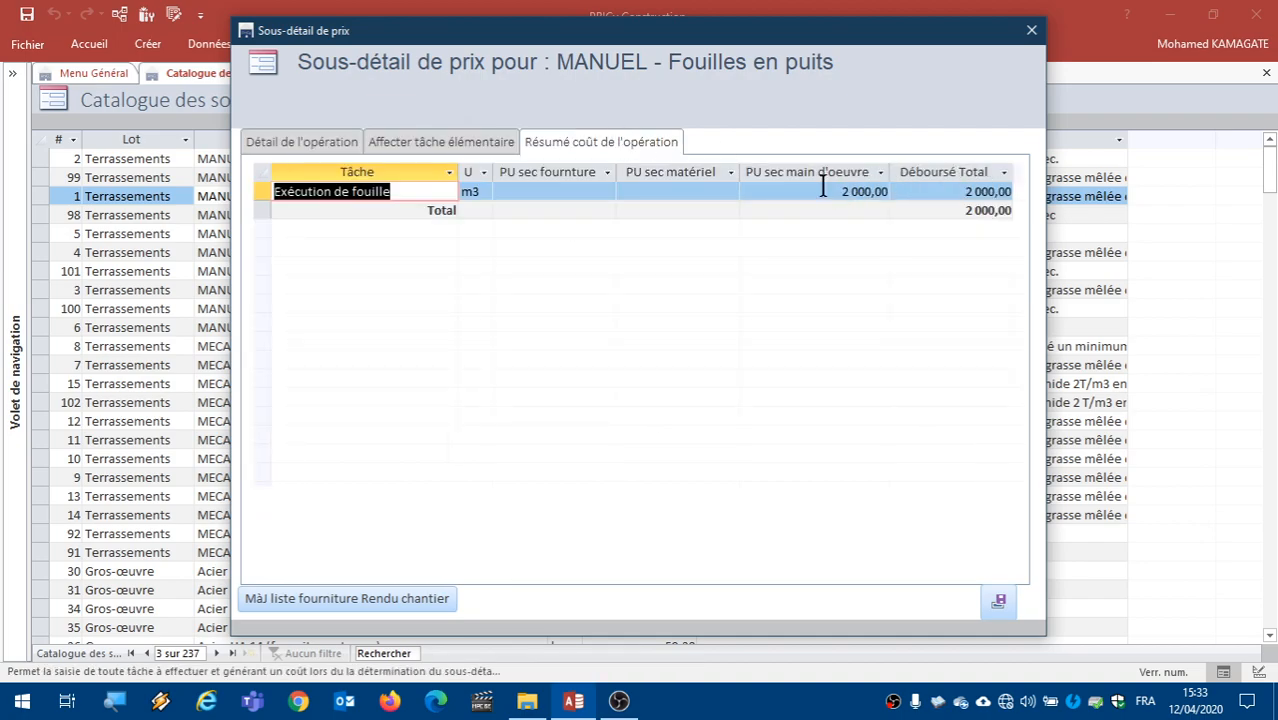
click(460, 145)
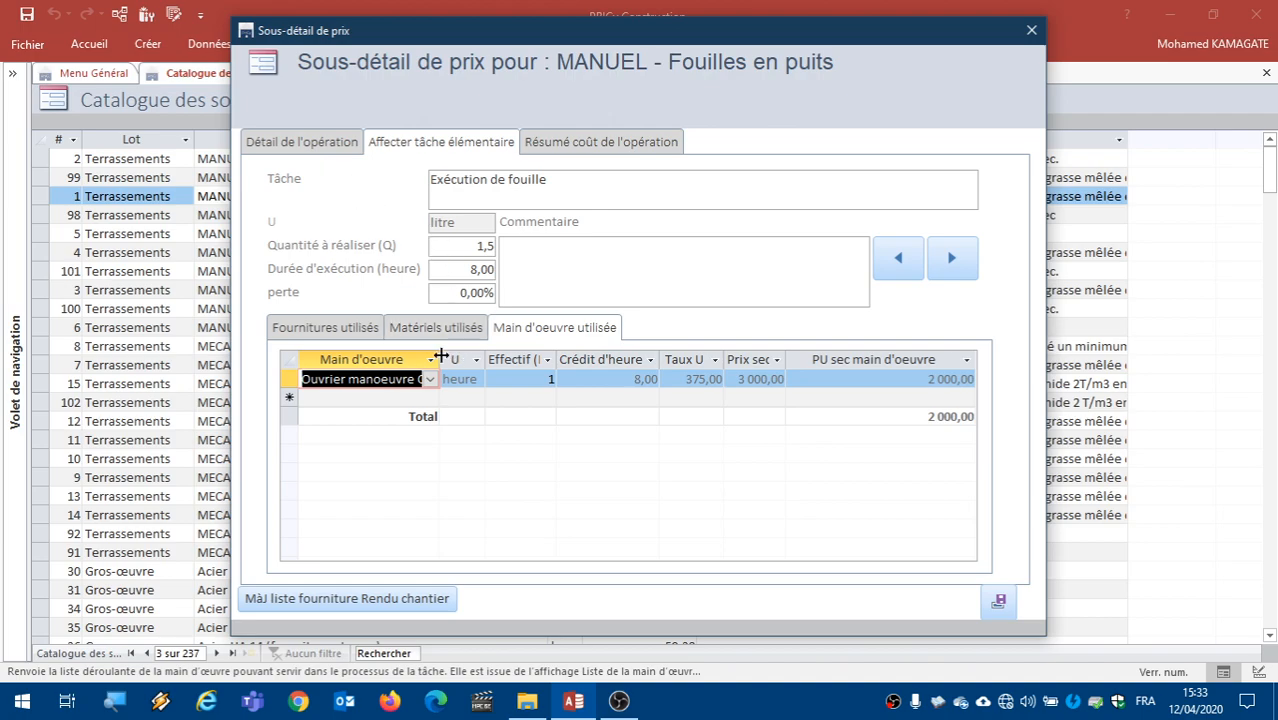
click(431, 396)
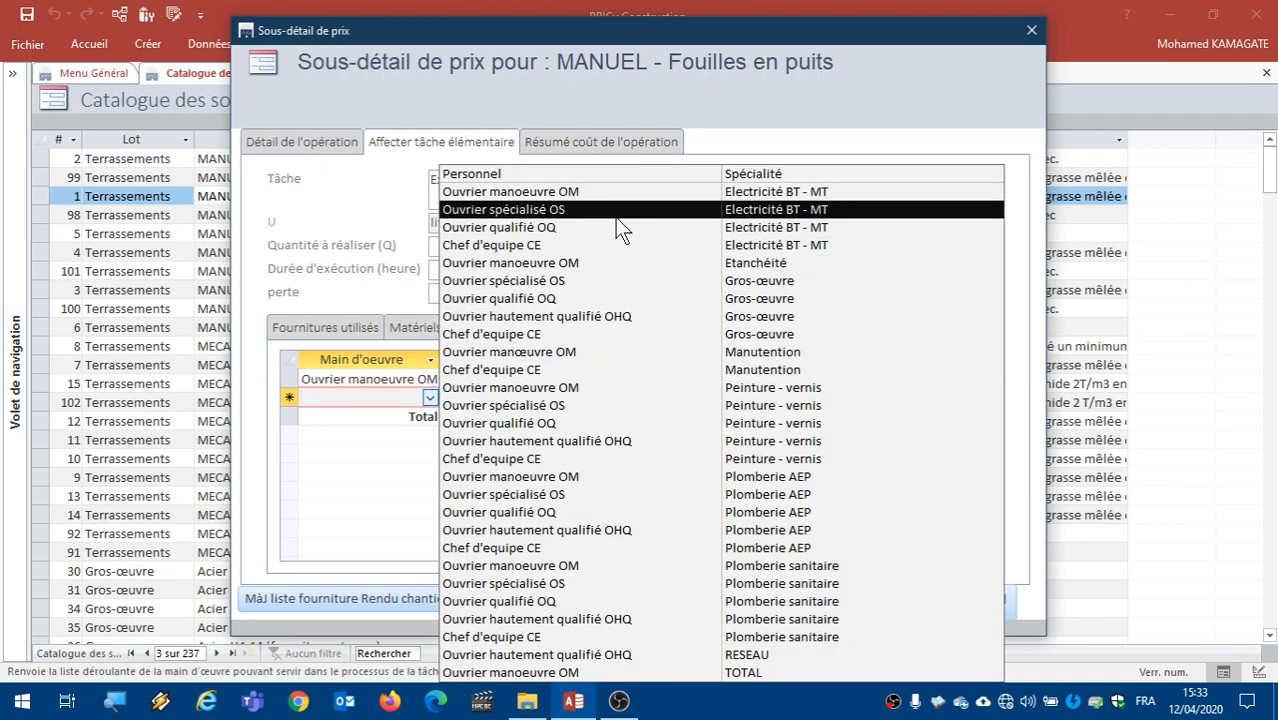
click(590, 336)
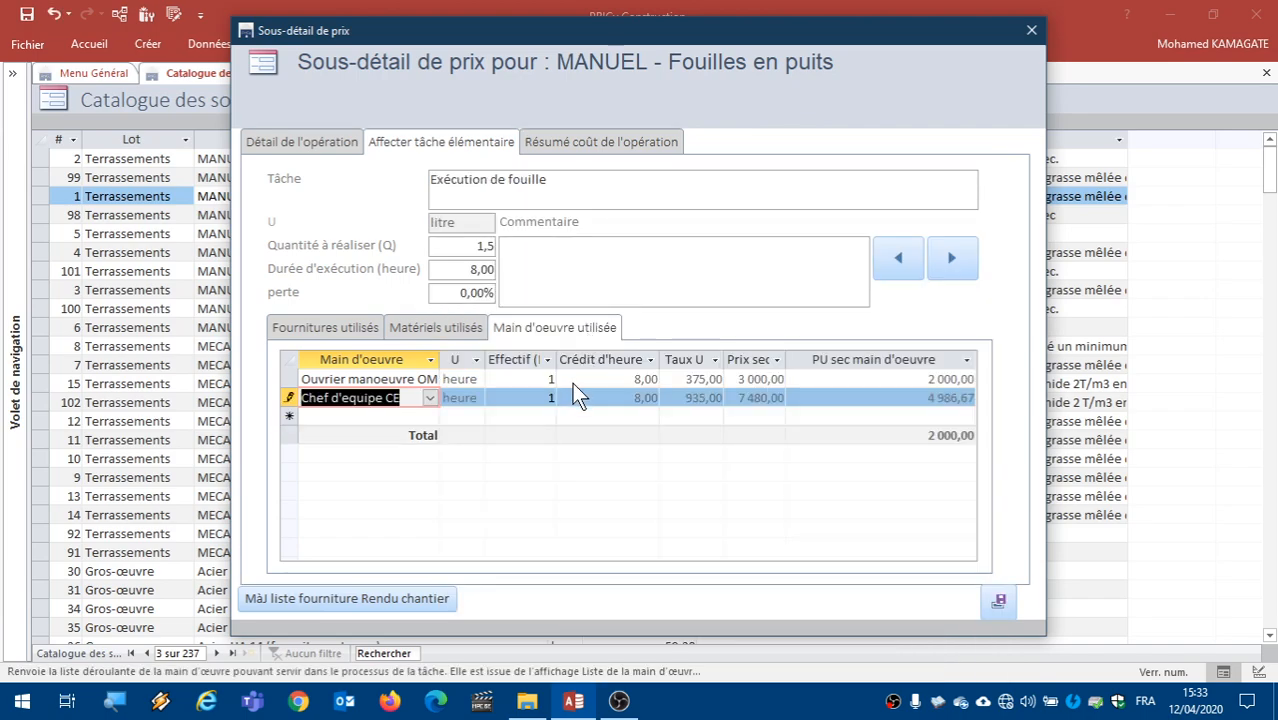
click(541, 280)
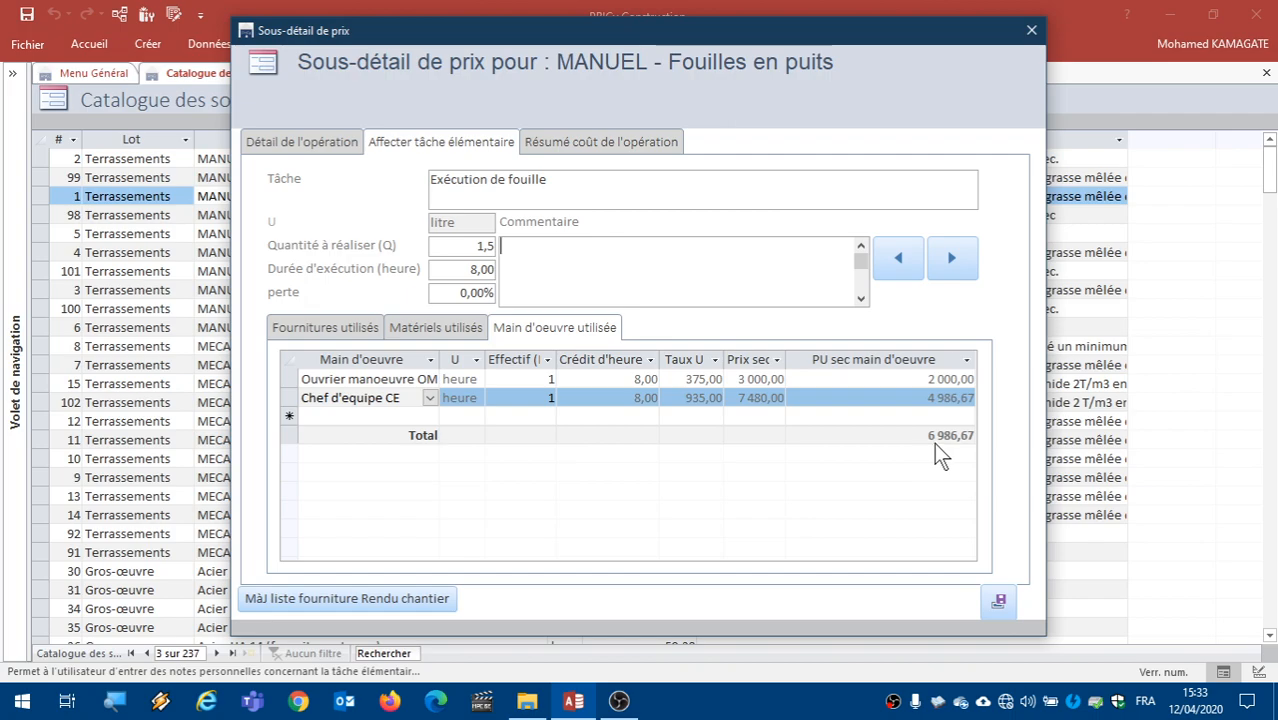
Step: Save the pit excavation sub-detail to update its cost summary, and close its window
click(640, 145)
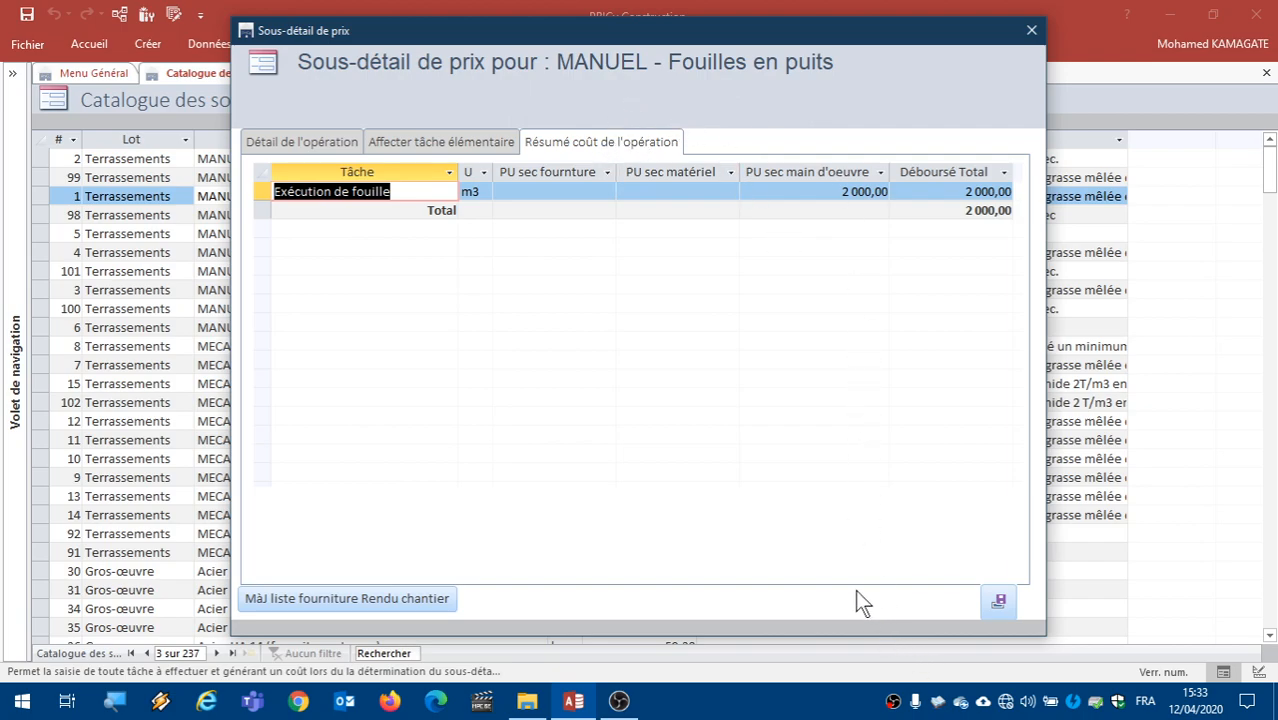
click(995, 602)
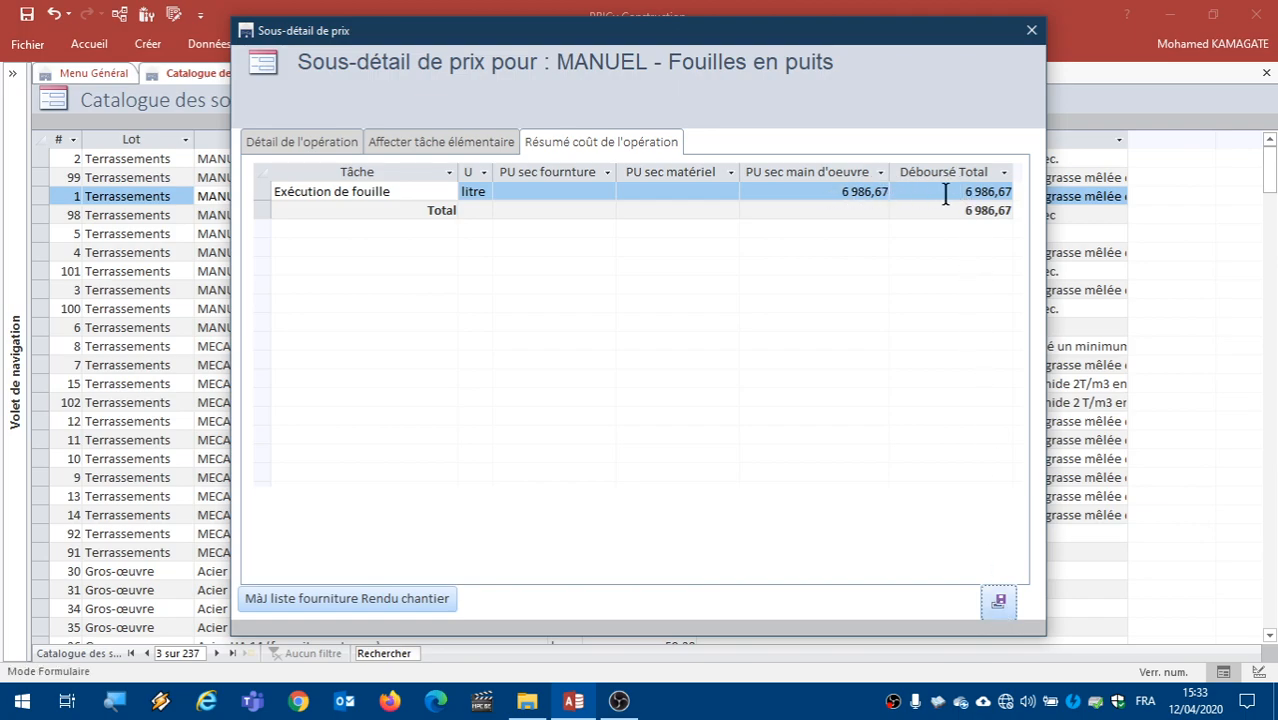
click(1032, 33)
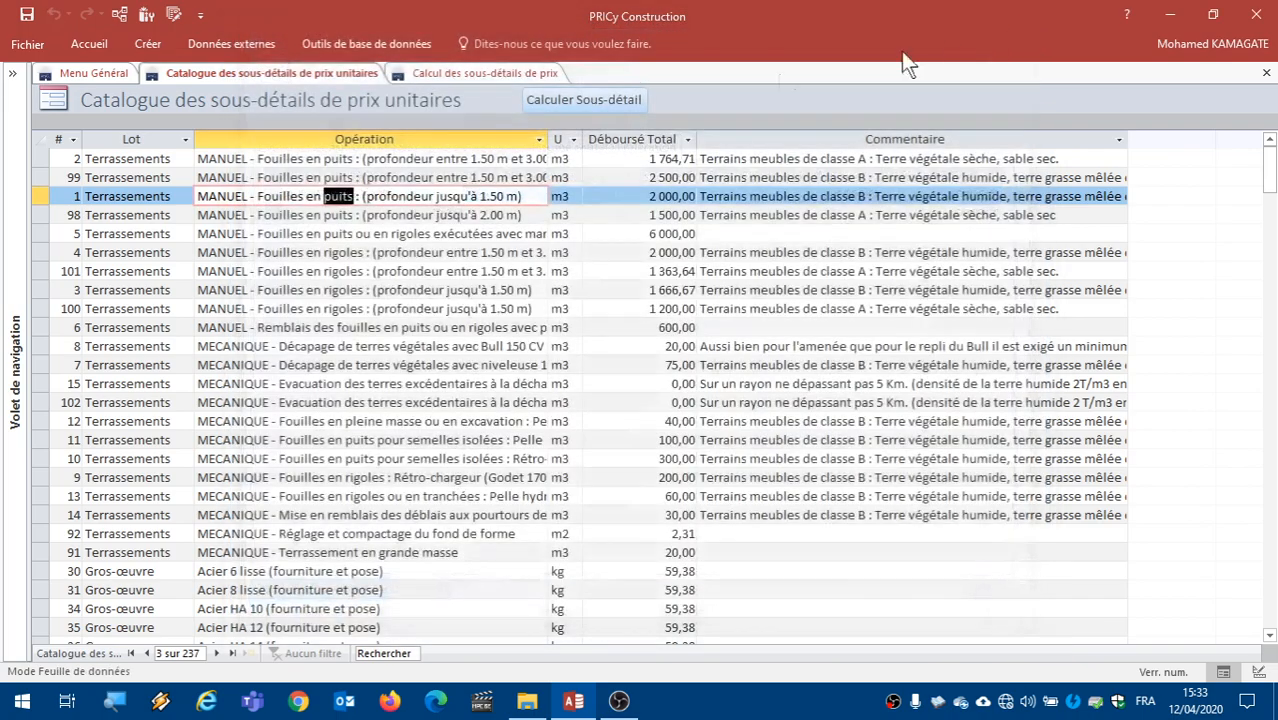
Step: Refresh all records of the unit price sub-detail catalogue and select the "MANUEL - Fouilles en puits" operation
click(328, 78)
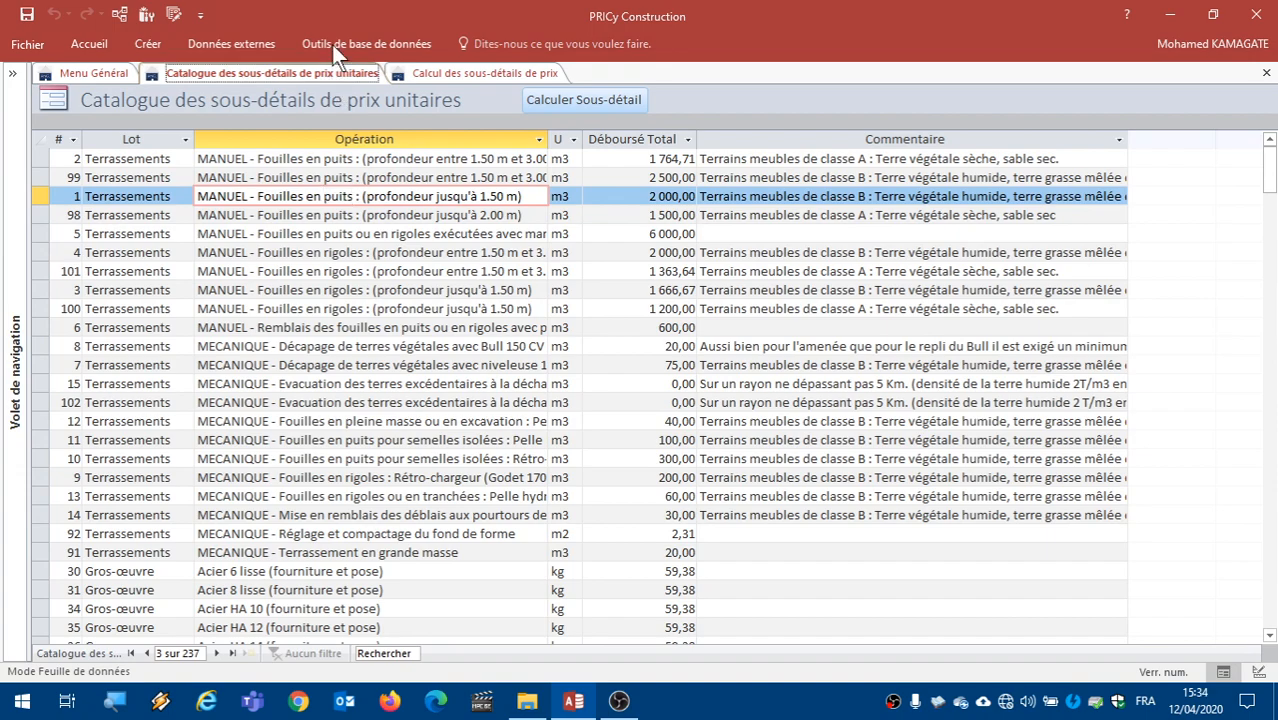
click(93, 44)
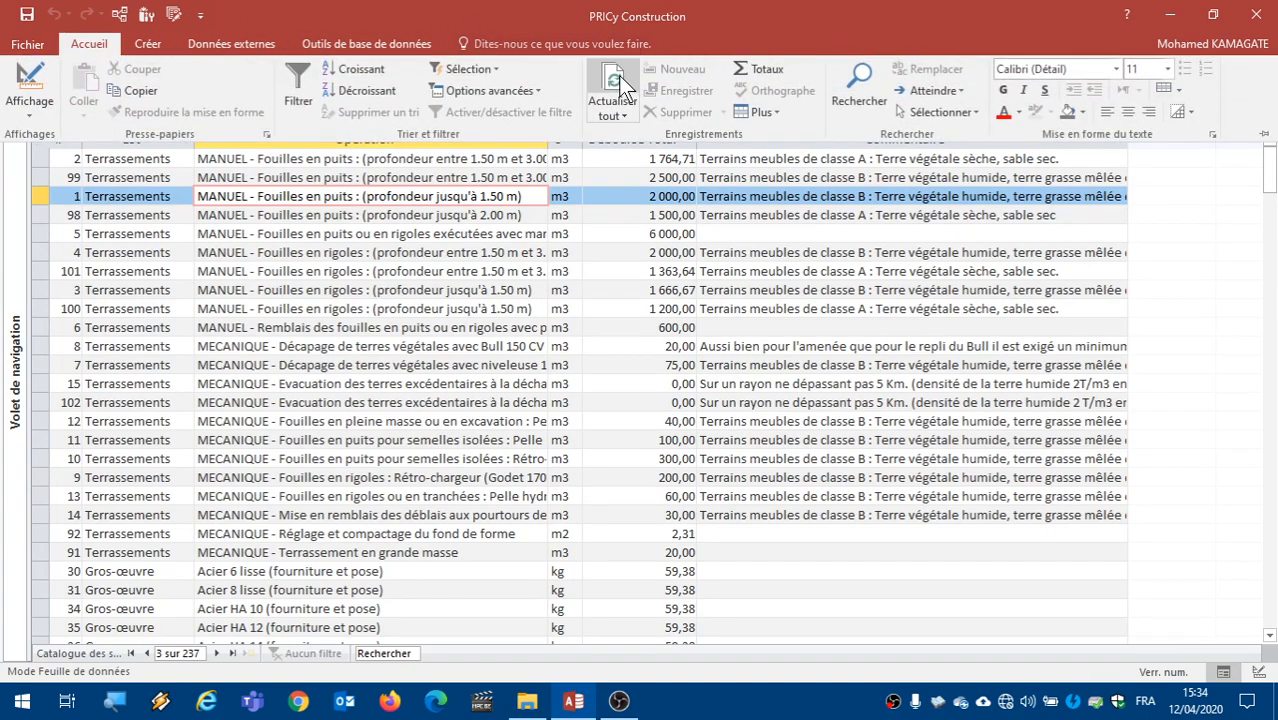
click(618, 77)
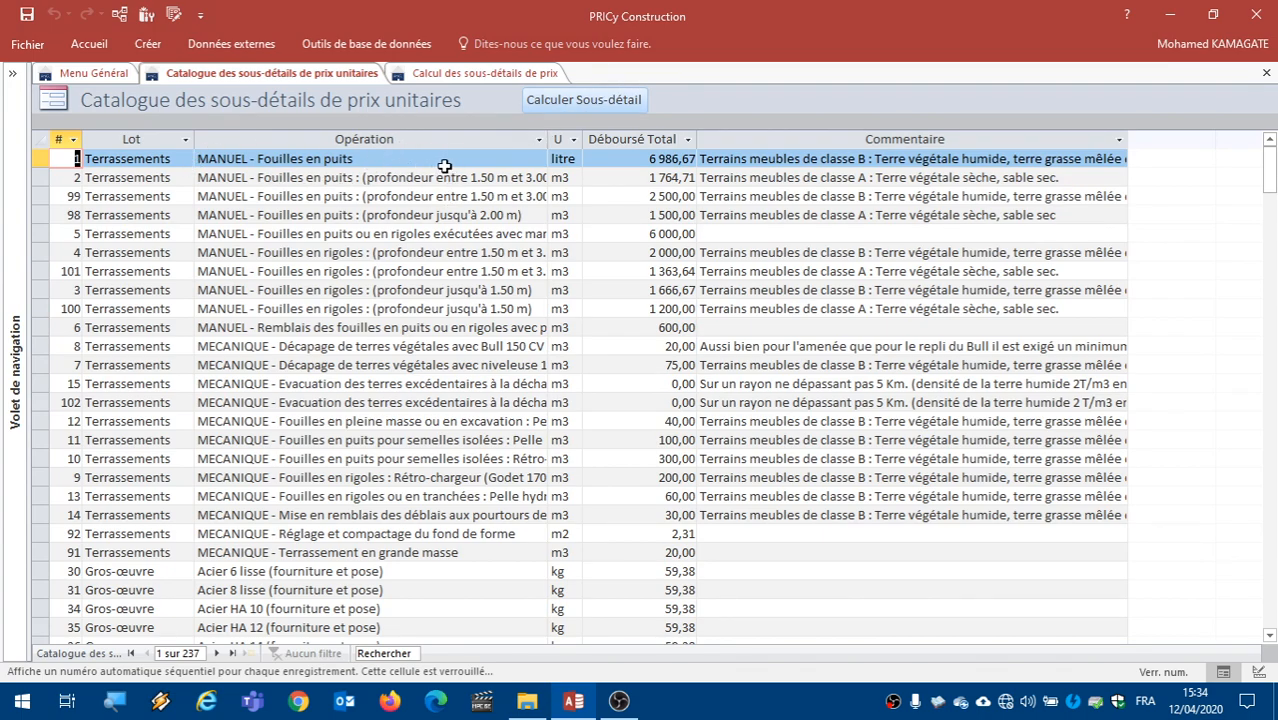
click(398, 160)
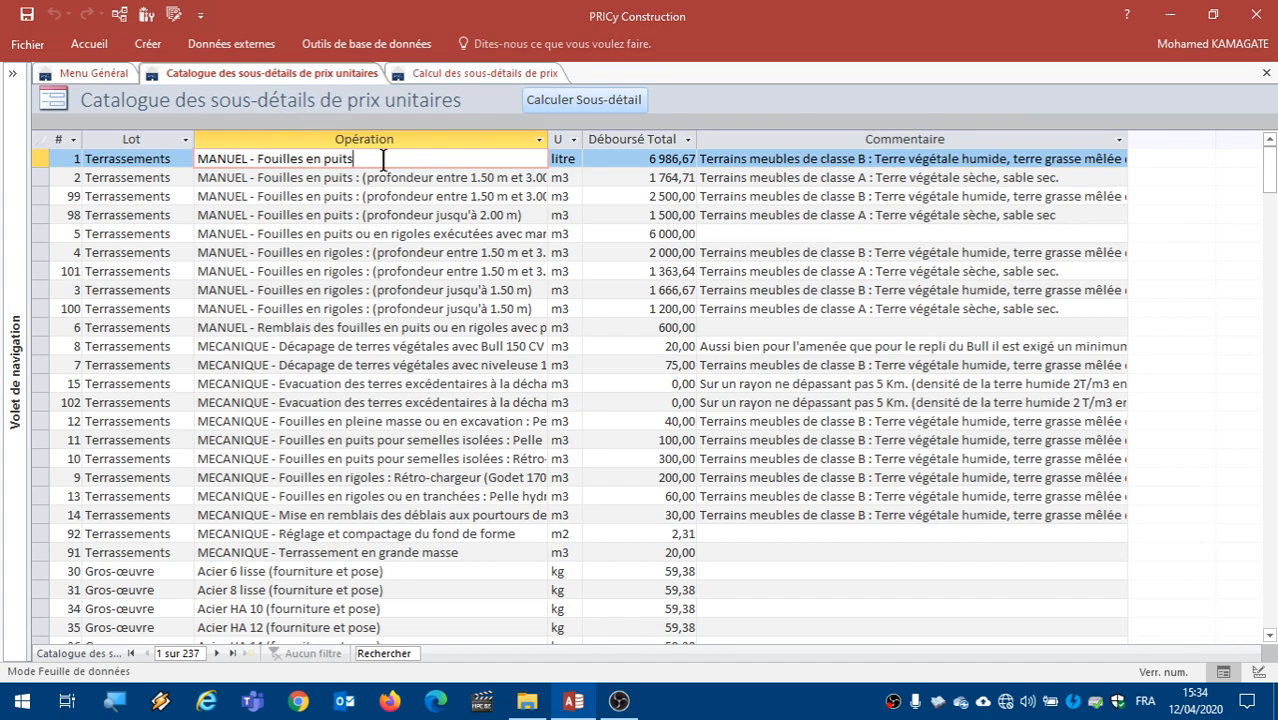
Step: Compare the excavation operations in the sub-detail calculation list and the catalogue, and browse the catalogue down to the Gros-œuvre operations
click(461, 73)
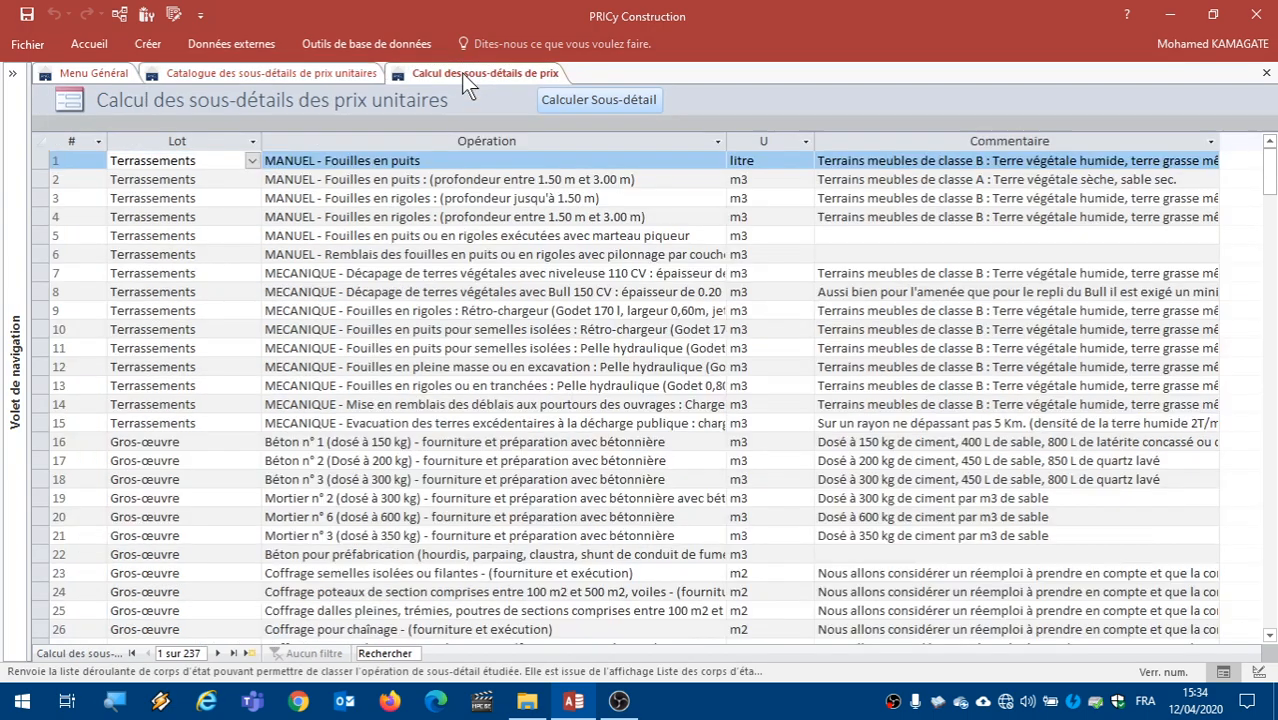
click(442, 162)
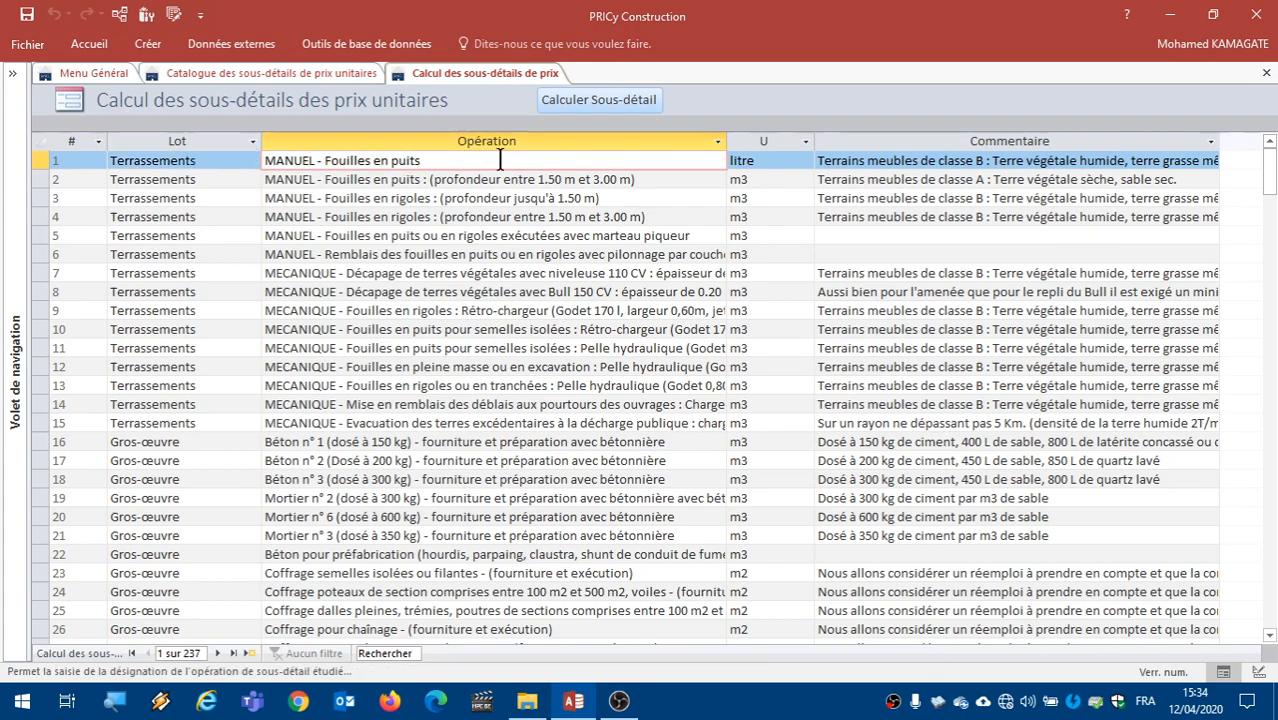
click(502, 194)
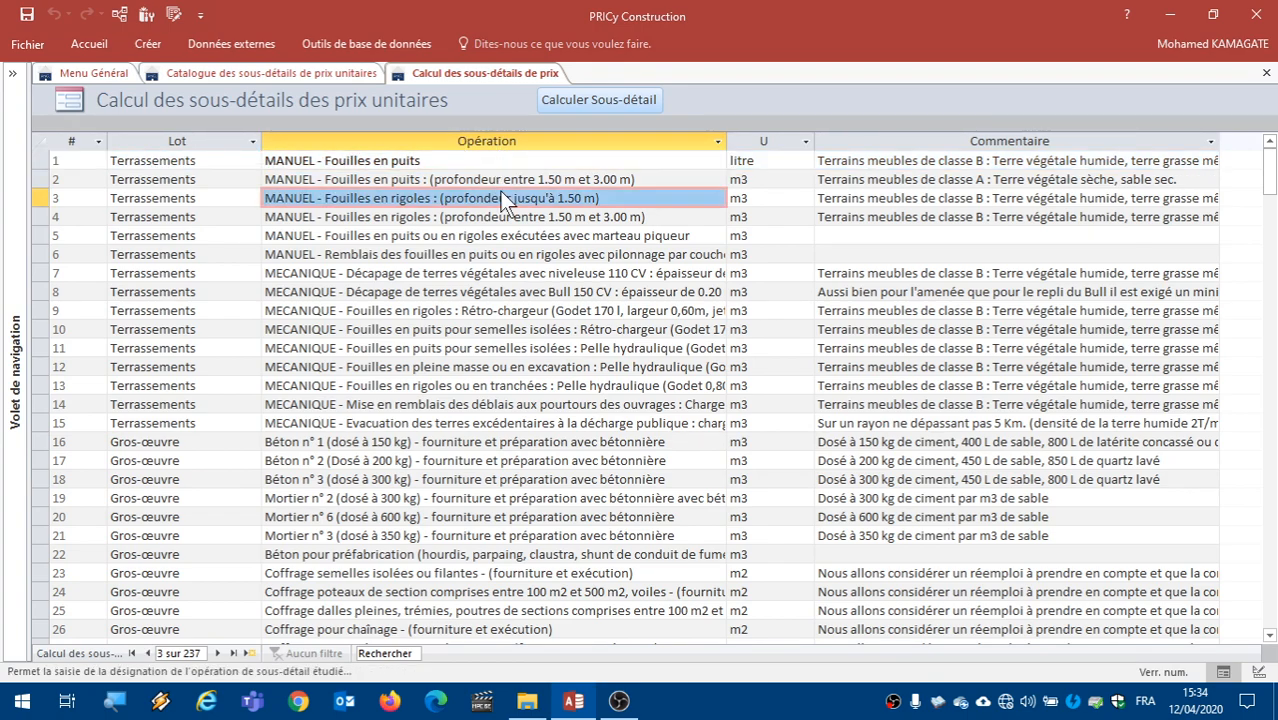
click(315, 72)
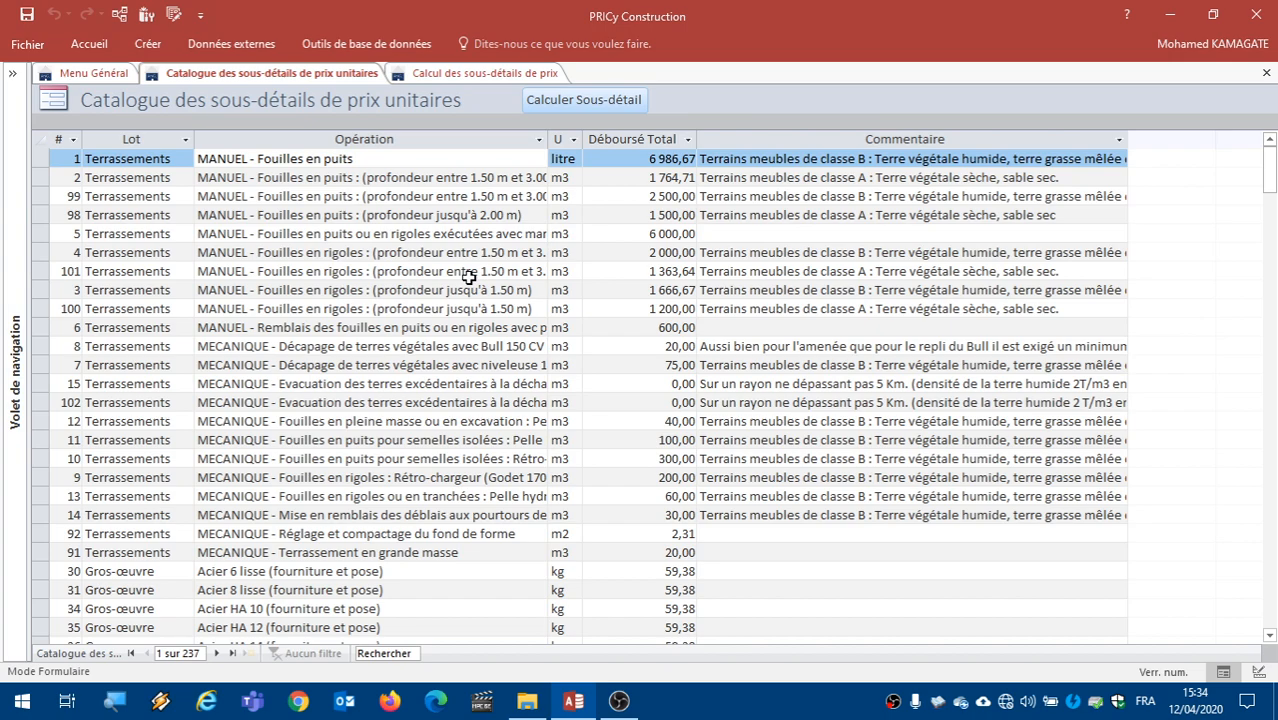
click(447, 75)
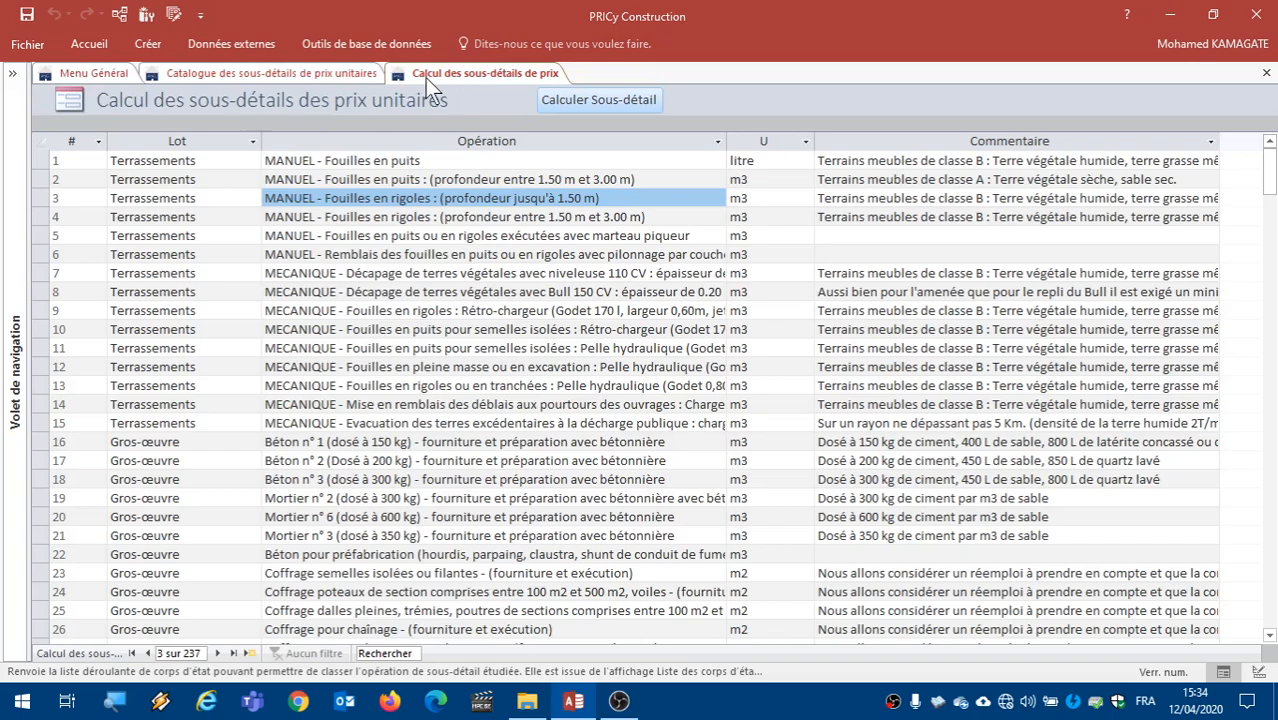
click(314, 74)
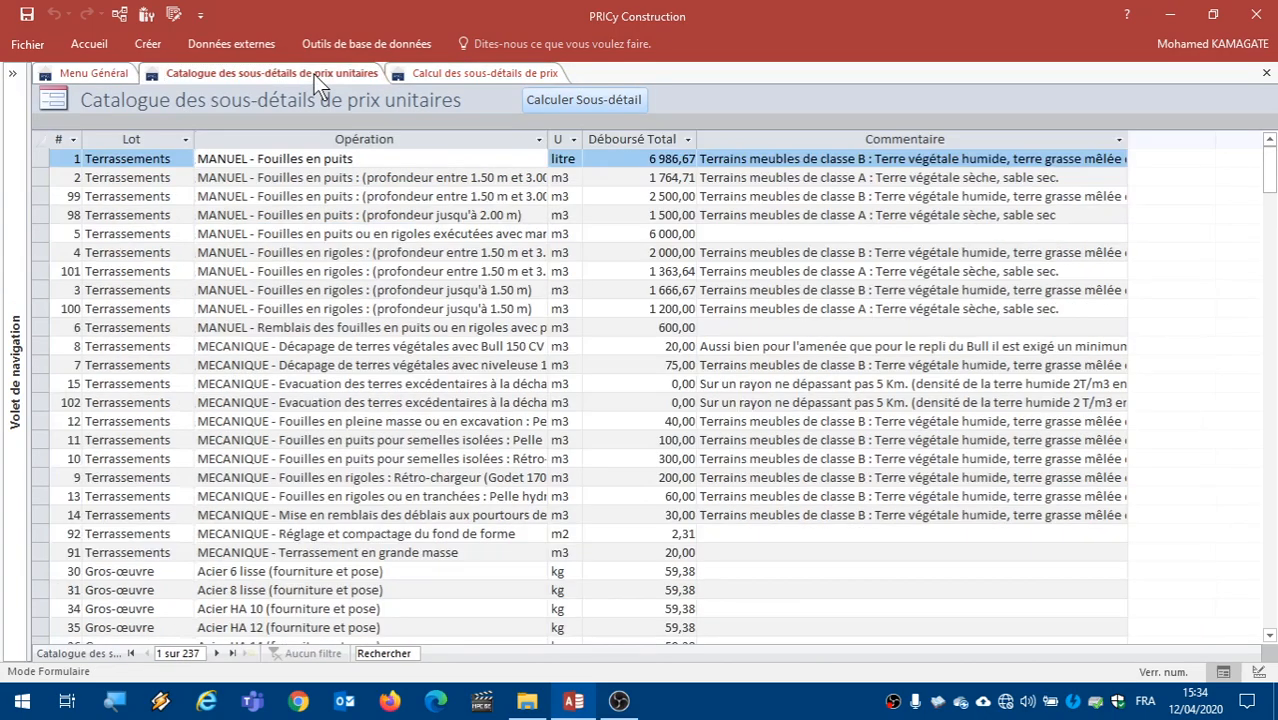
click(409, 253)
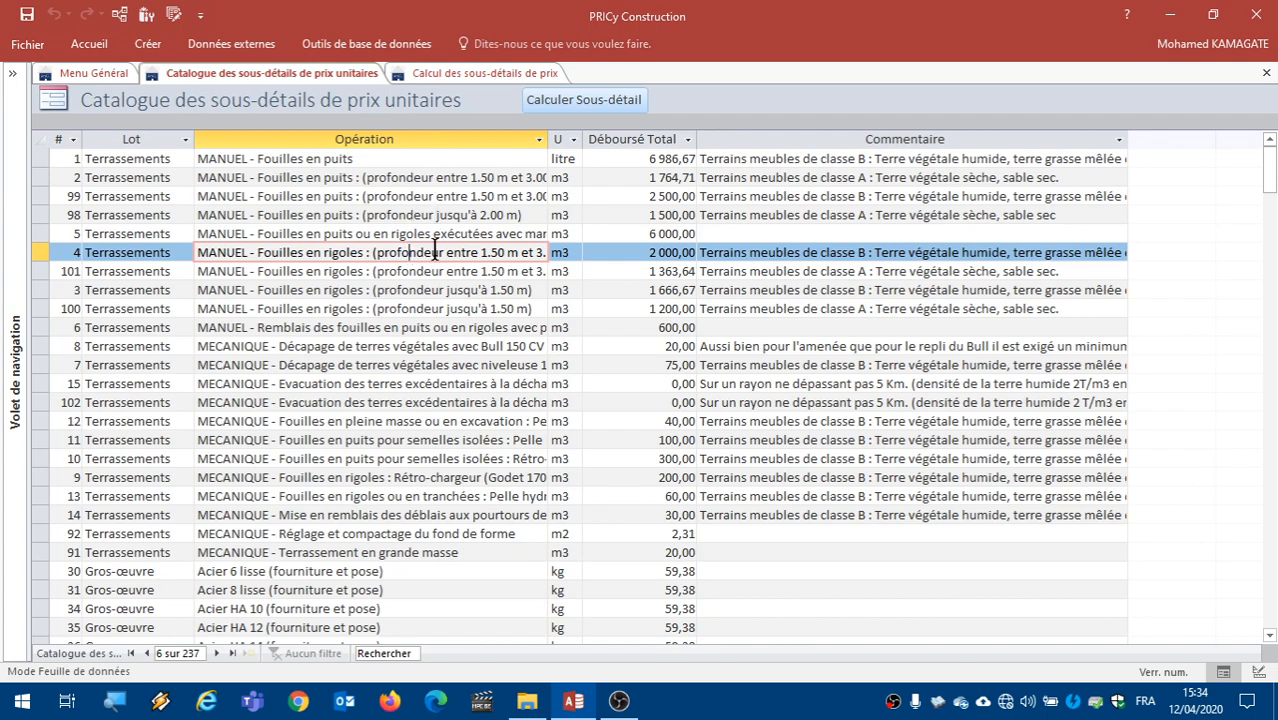
click(413, 215)
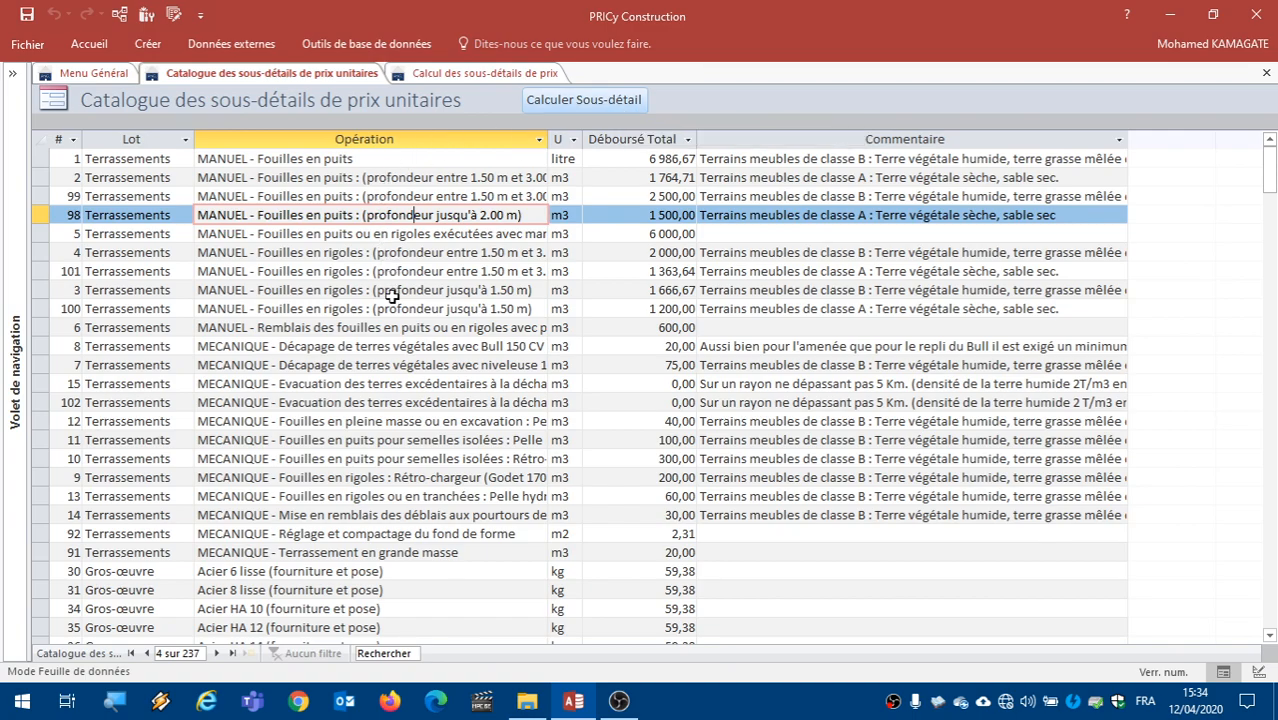
scroll(391, 296, down, 6)
scroll(391, 299, down, 12)
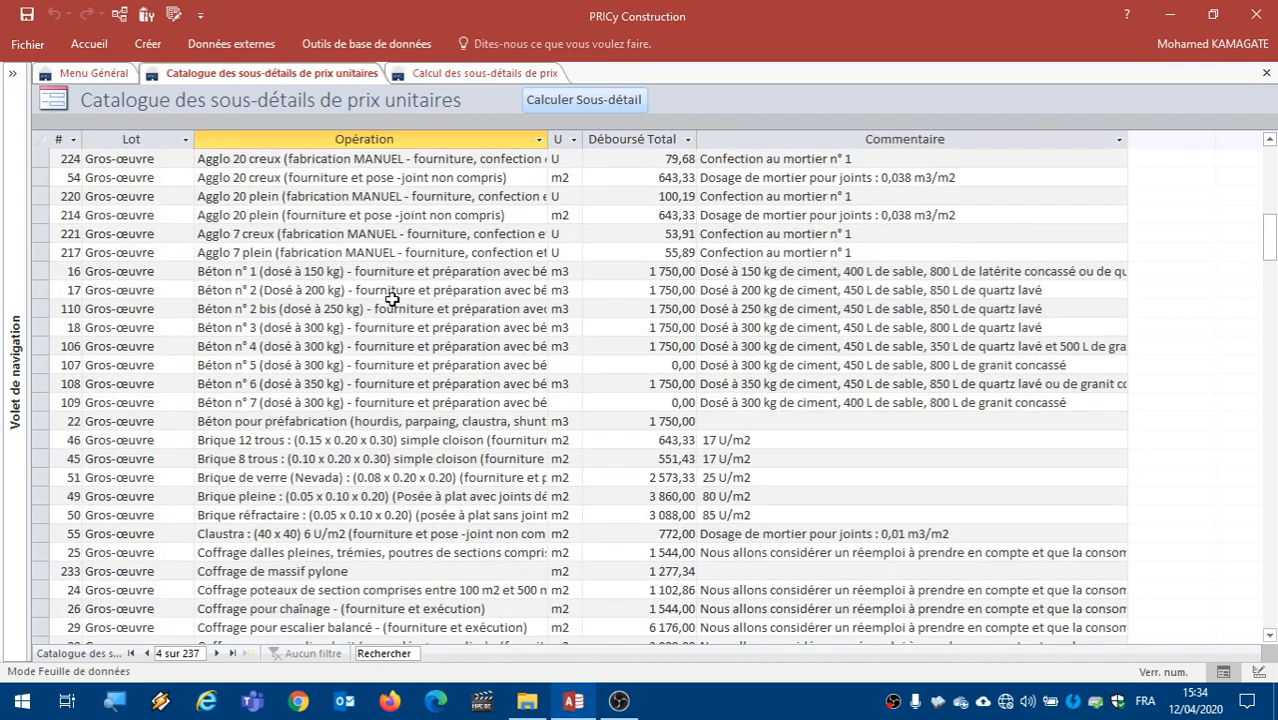